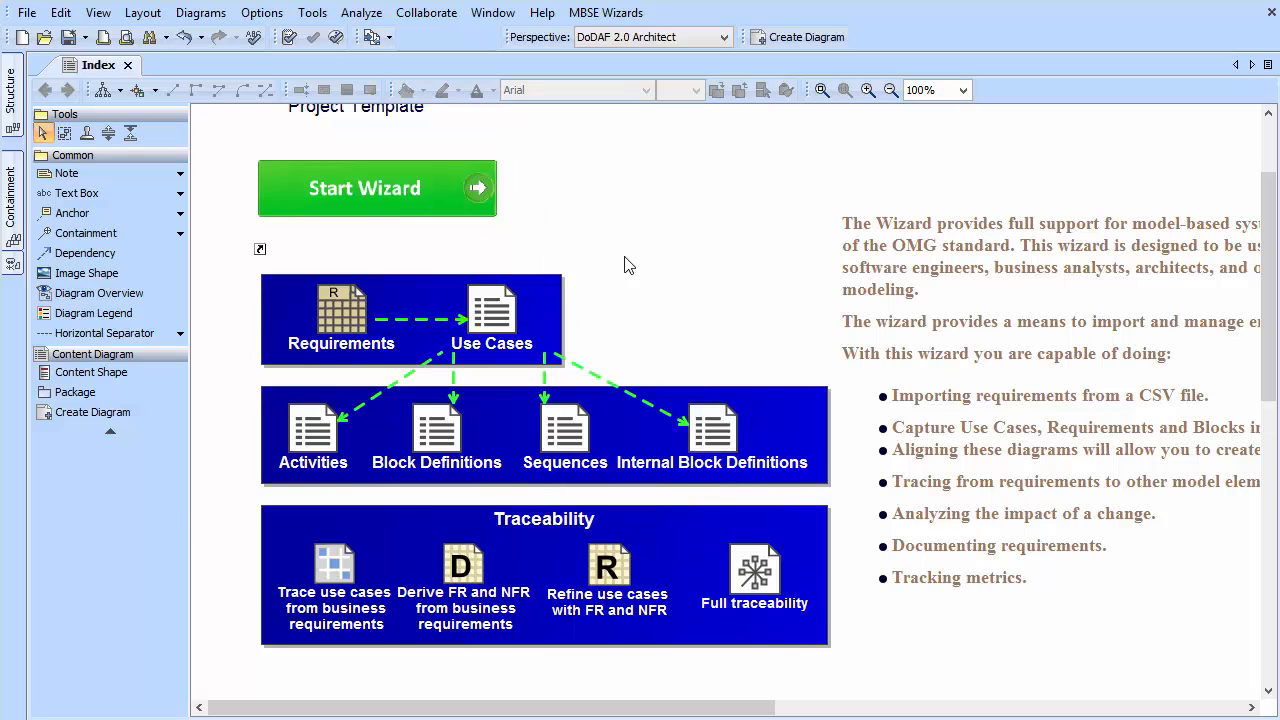
- Start the Use Case Wizard and choose the existing Vehicle system in the Automotive Domain
click(452, 186)
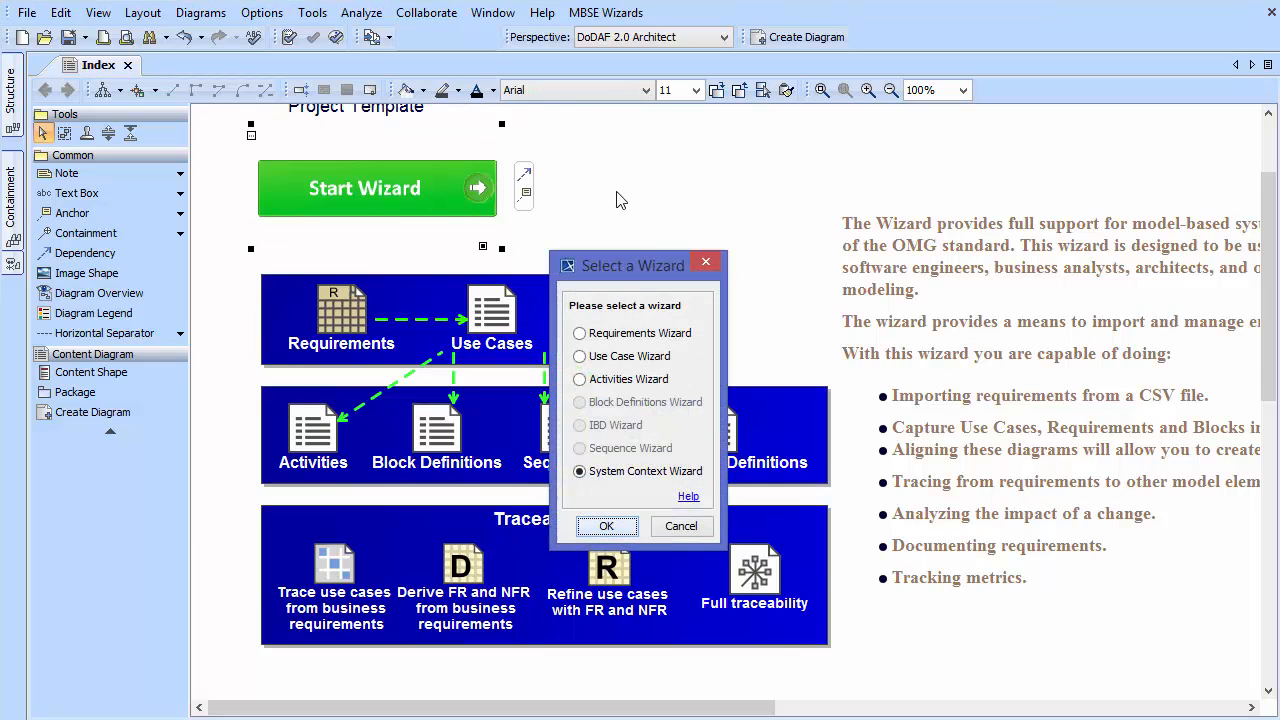
click(585, 357)
click(606, 526)
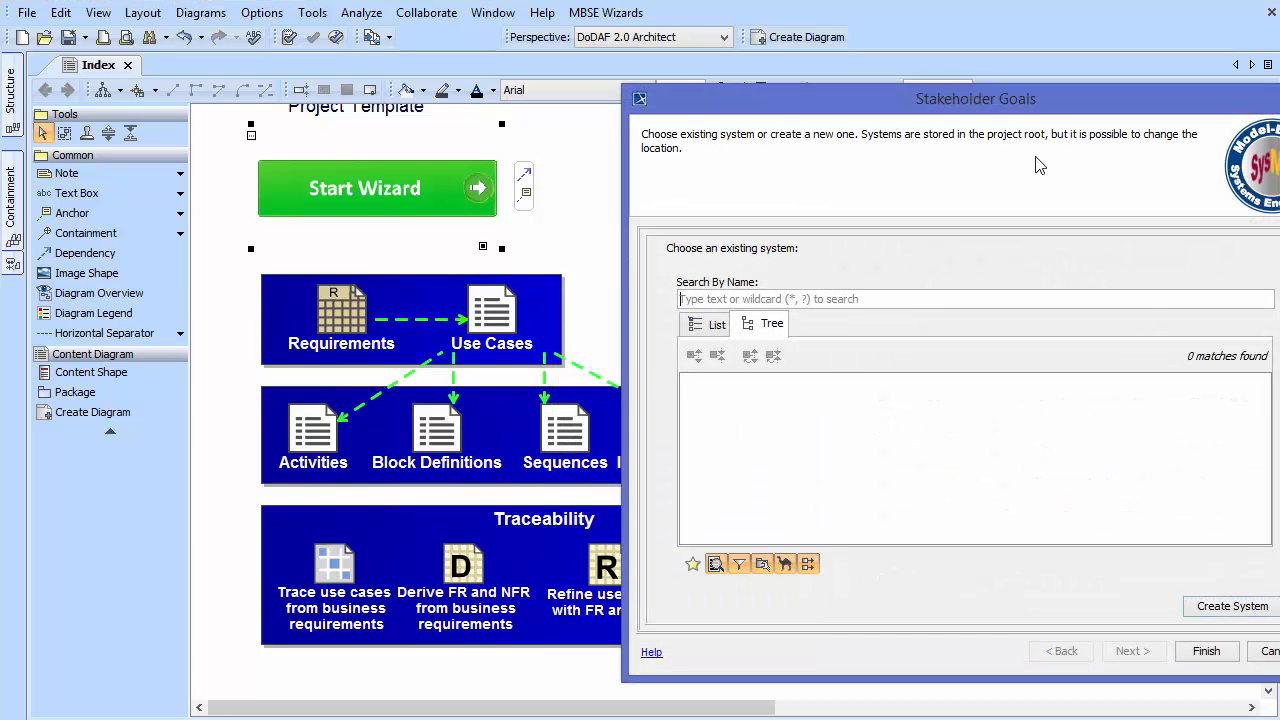
drag(1027, 98, 692, 95)
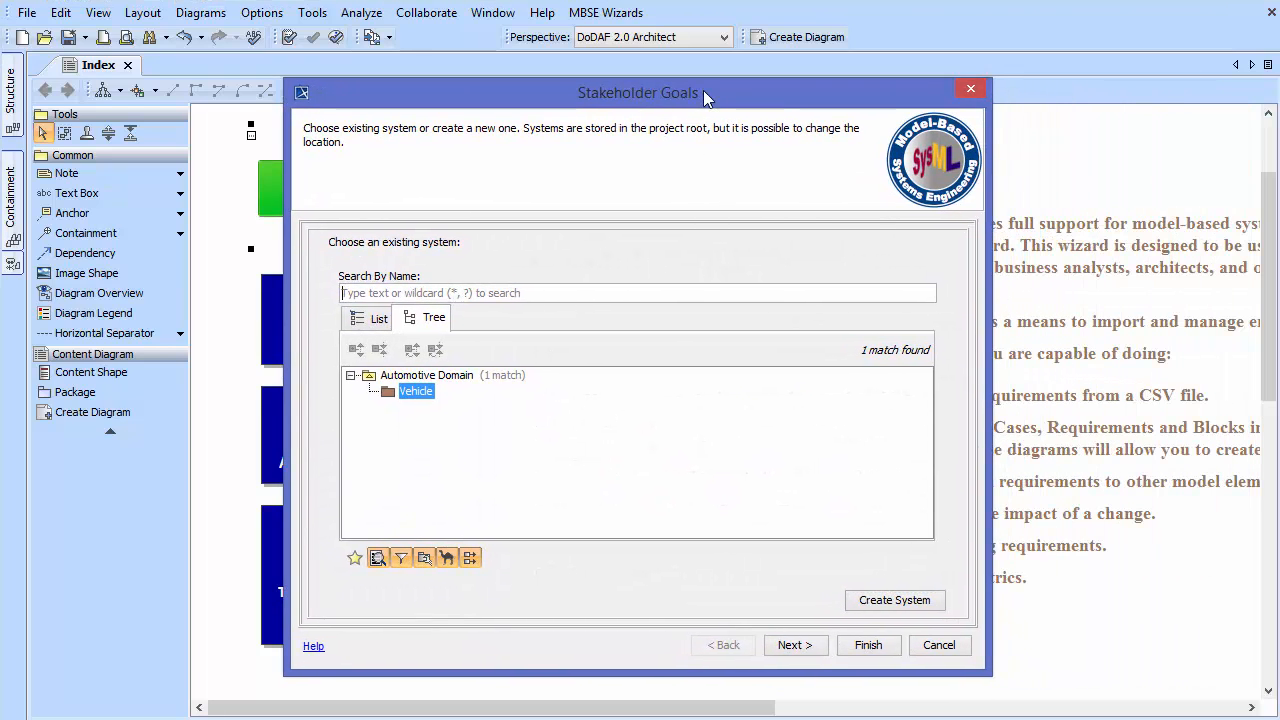
click(797, 647)
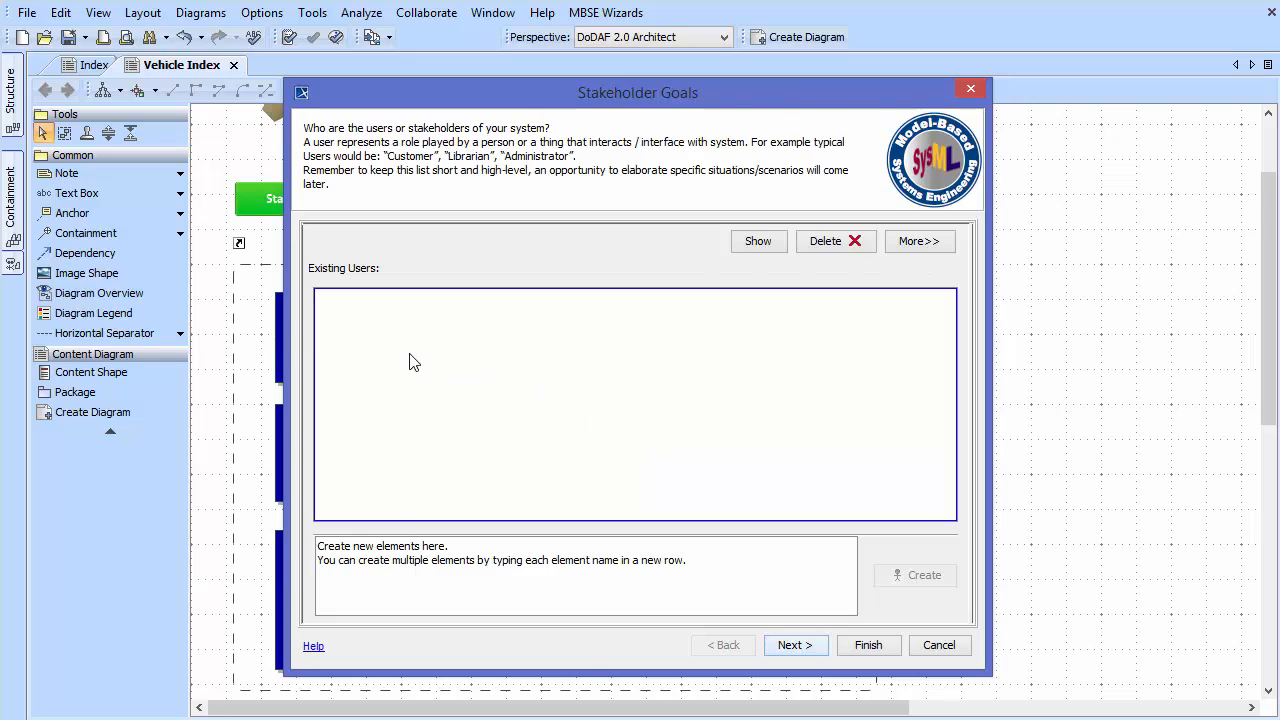
- Create the users Act, Act1, Act2 and Act4 for the Vehicle system and proceed to the use cases
click(423, 571)
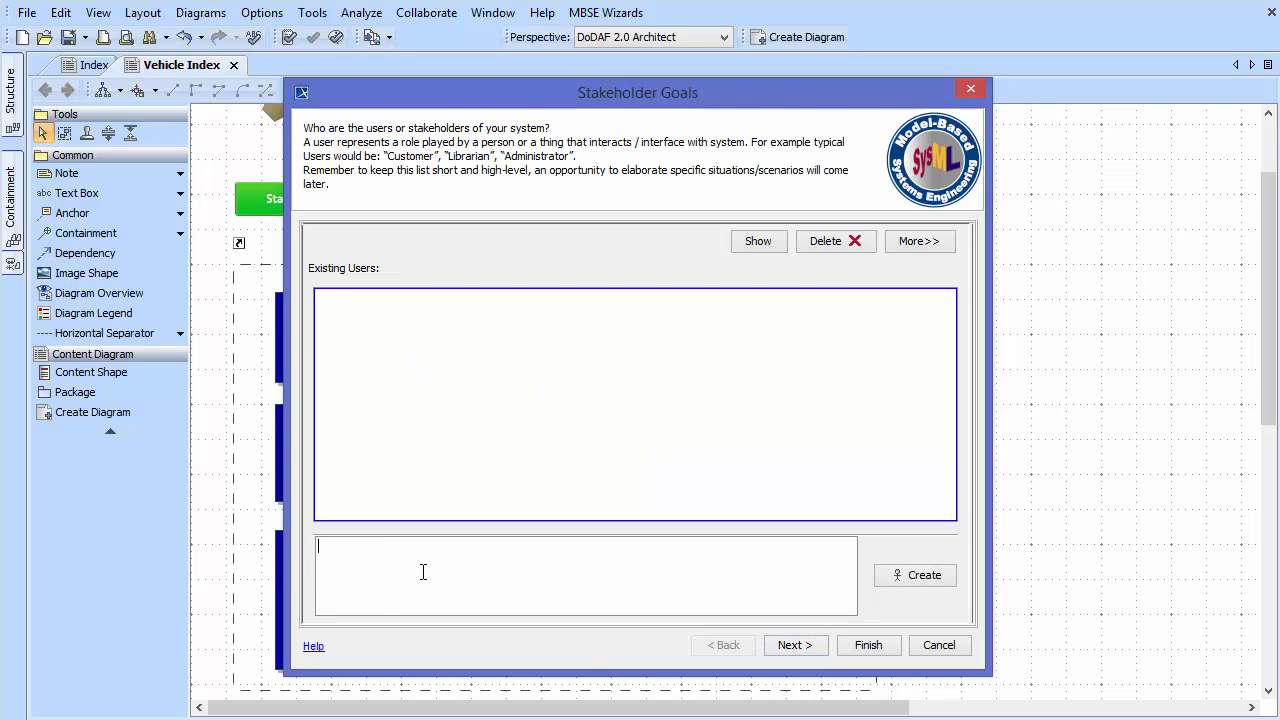
text(Act)
click(918, 576)
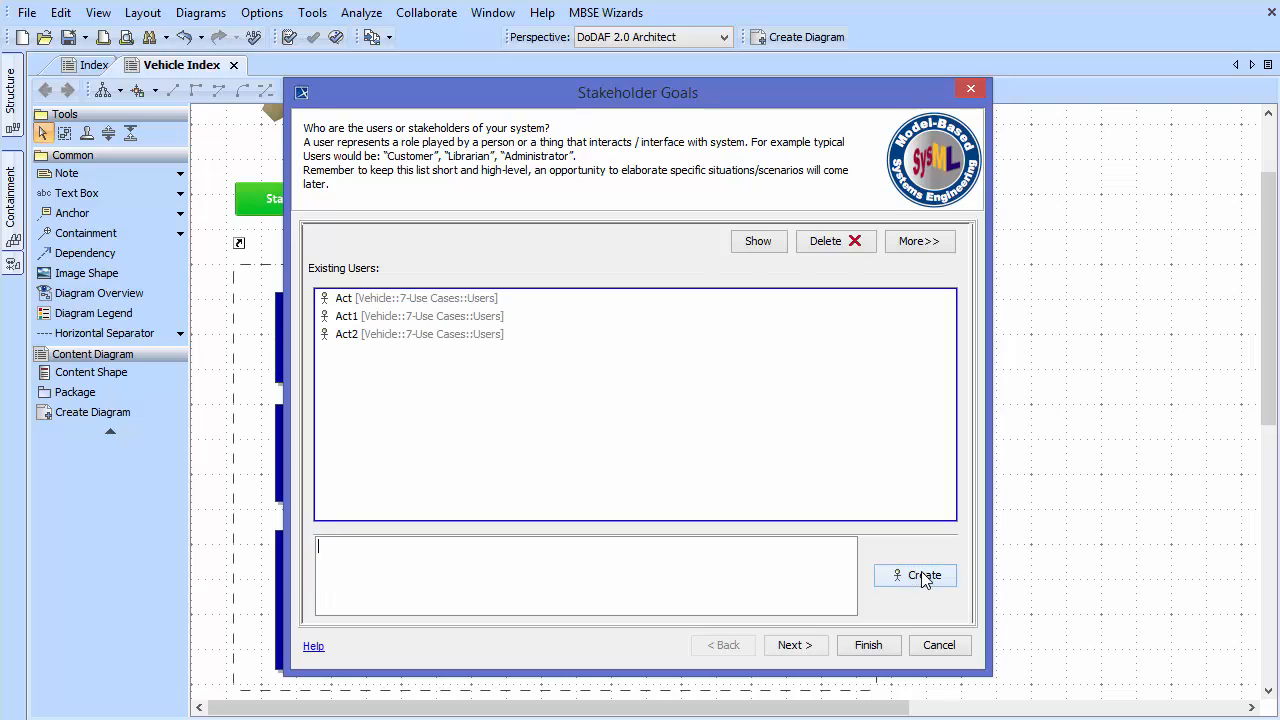
text(Act4)
click(946, 575)
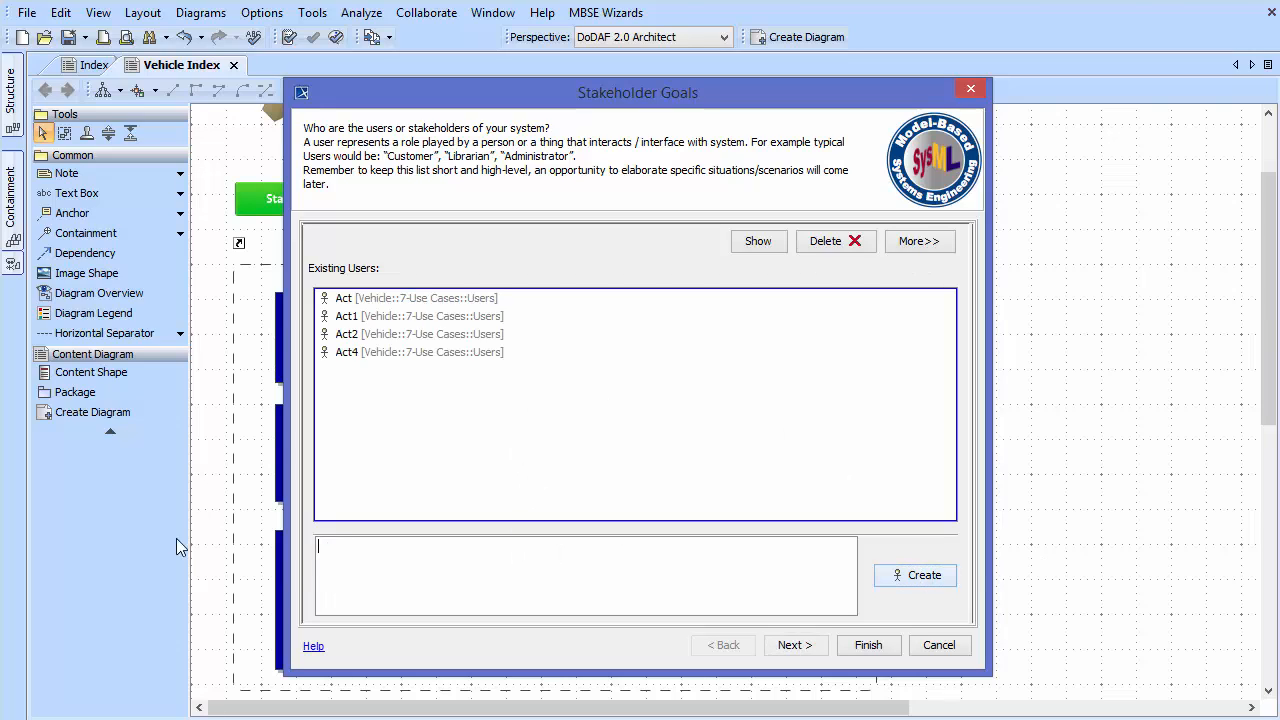
click(790, 645)
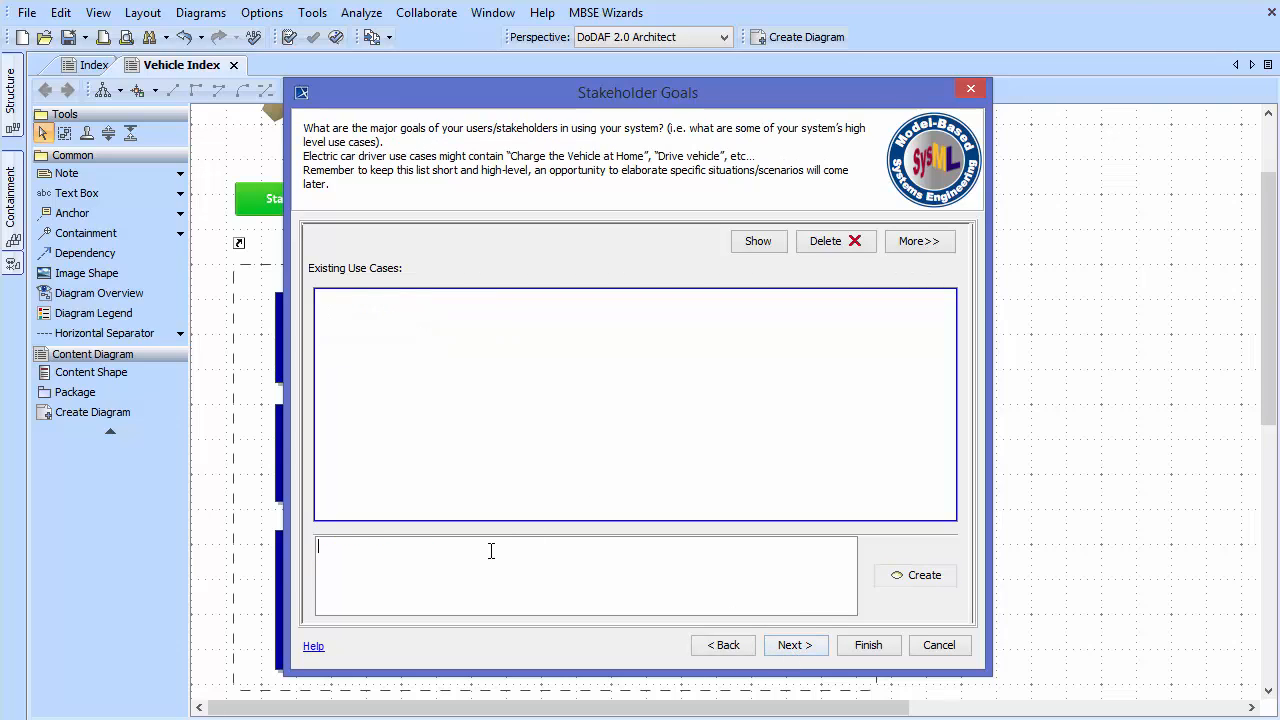
- Create the use cases UC1, UC2 and UC3 and proceed to choosing the diagram elements
text(UC)
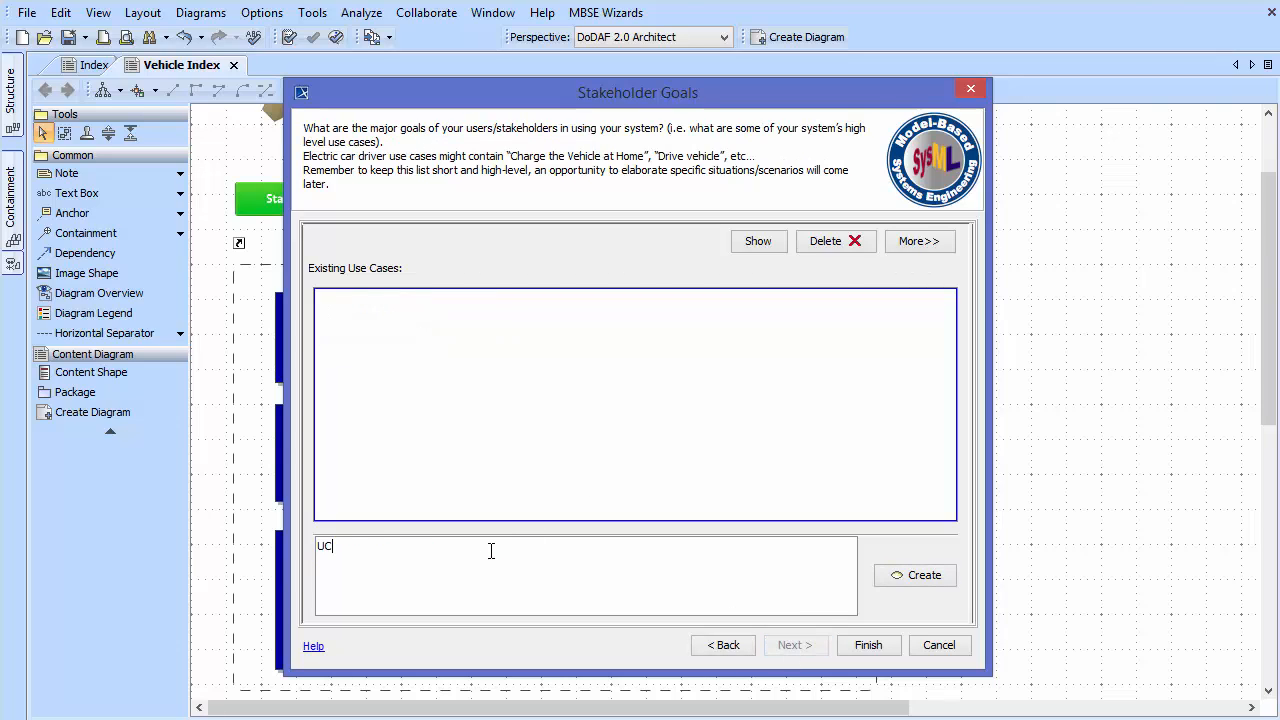
text(1)
key(BackSpace)
text(C)
click(894, 579)
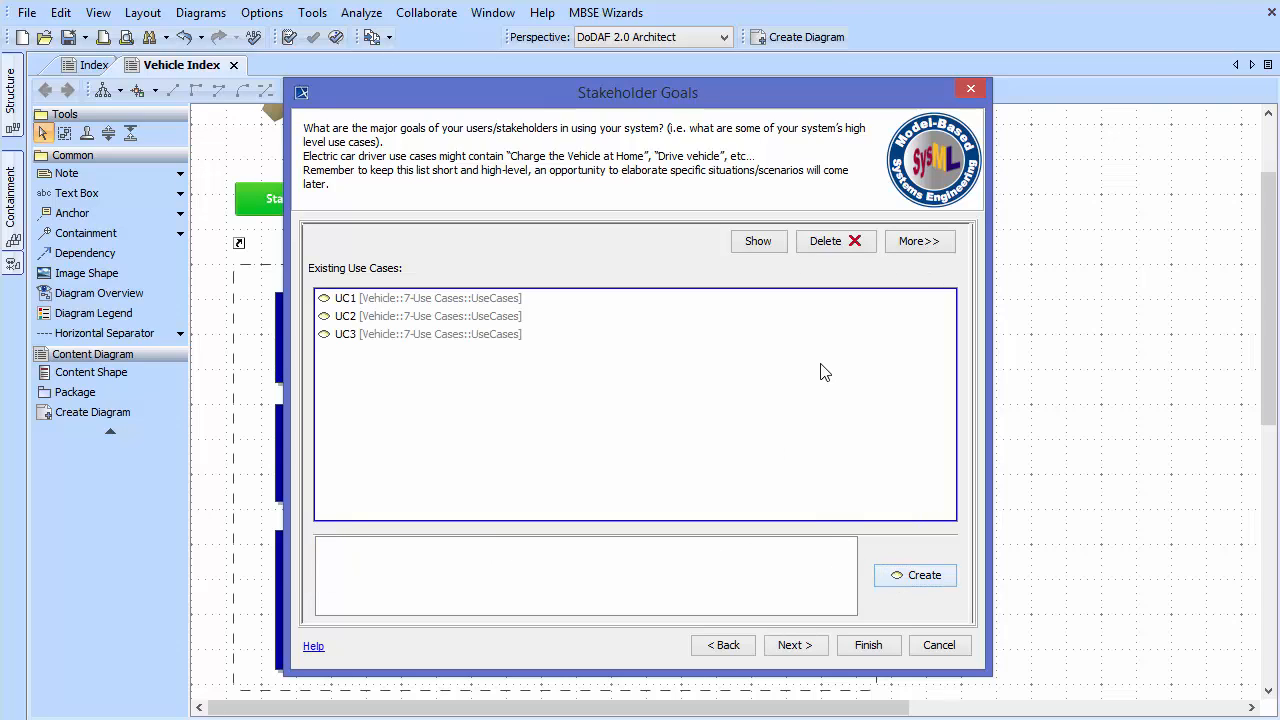
click(795, 646)
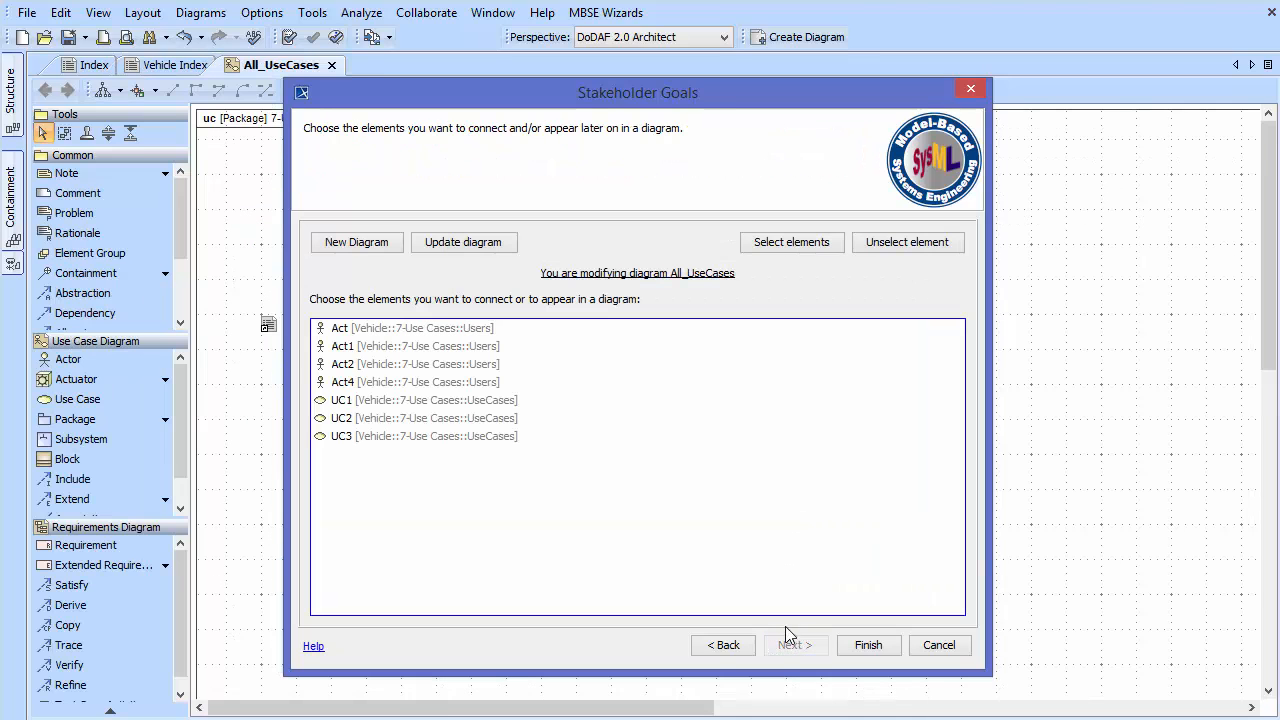
- Choose a new diagram and select all four users and all three use cases to be connected in it
click(371, 243)
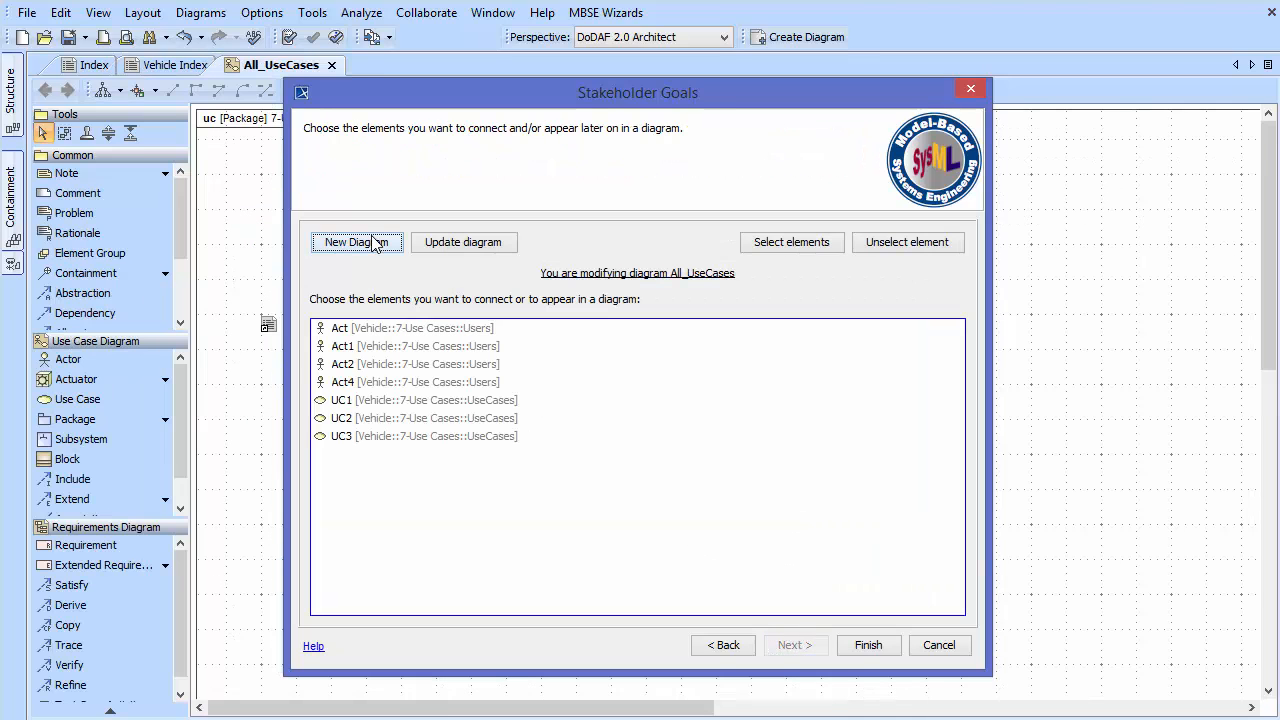
click(785, 241)
click(380, 288)
shift+click(386, 396)
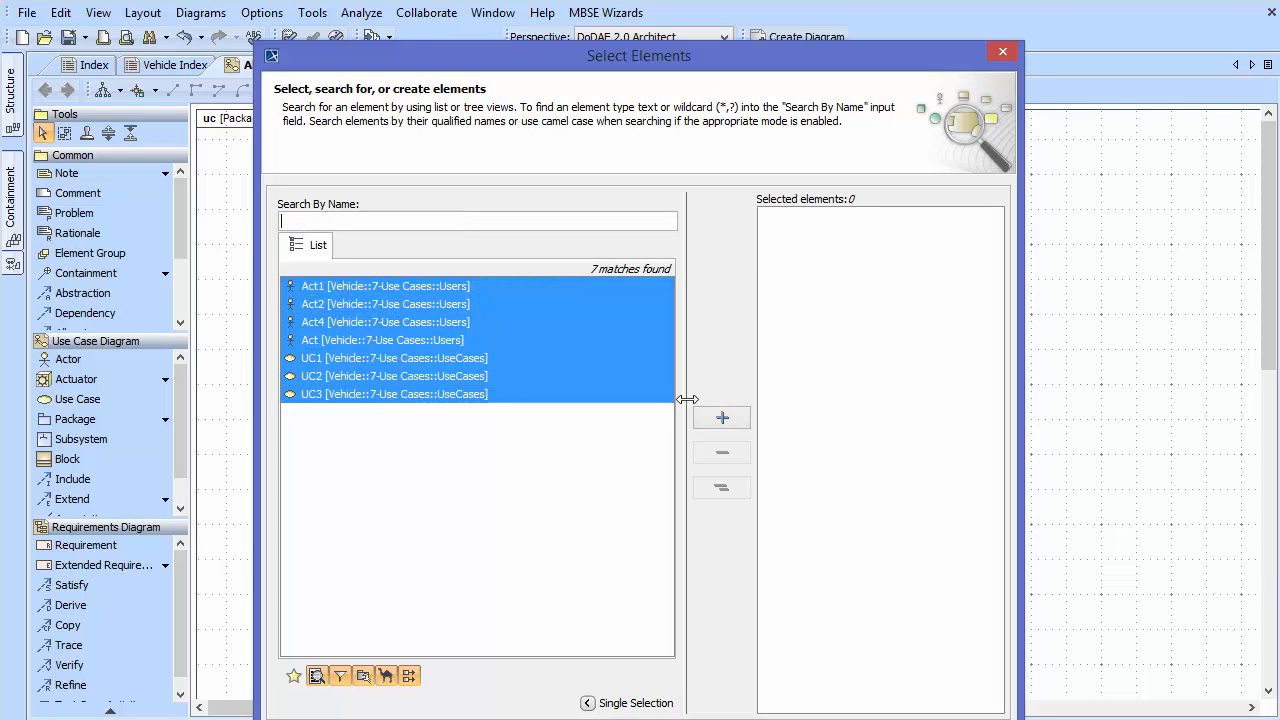
click(722, 417)
key(Return)
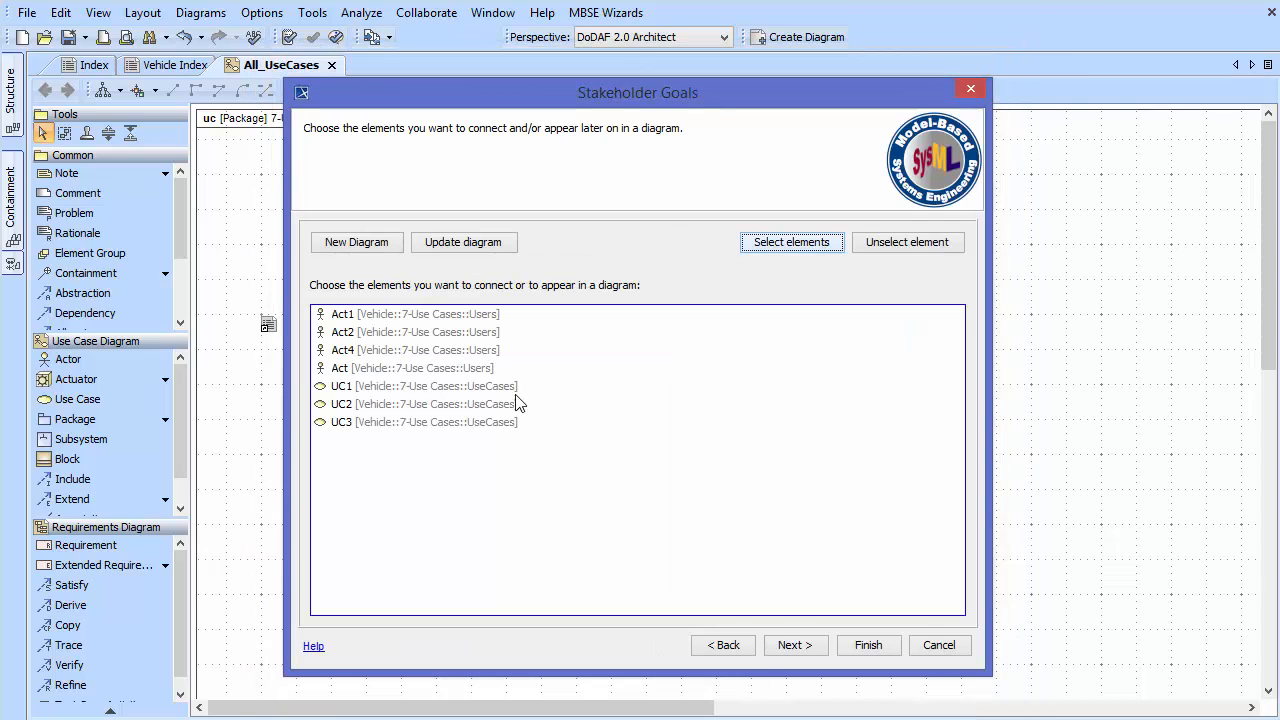
click(792, 648)
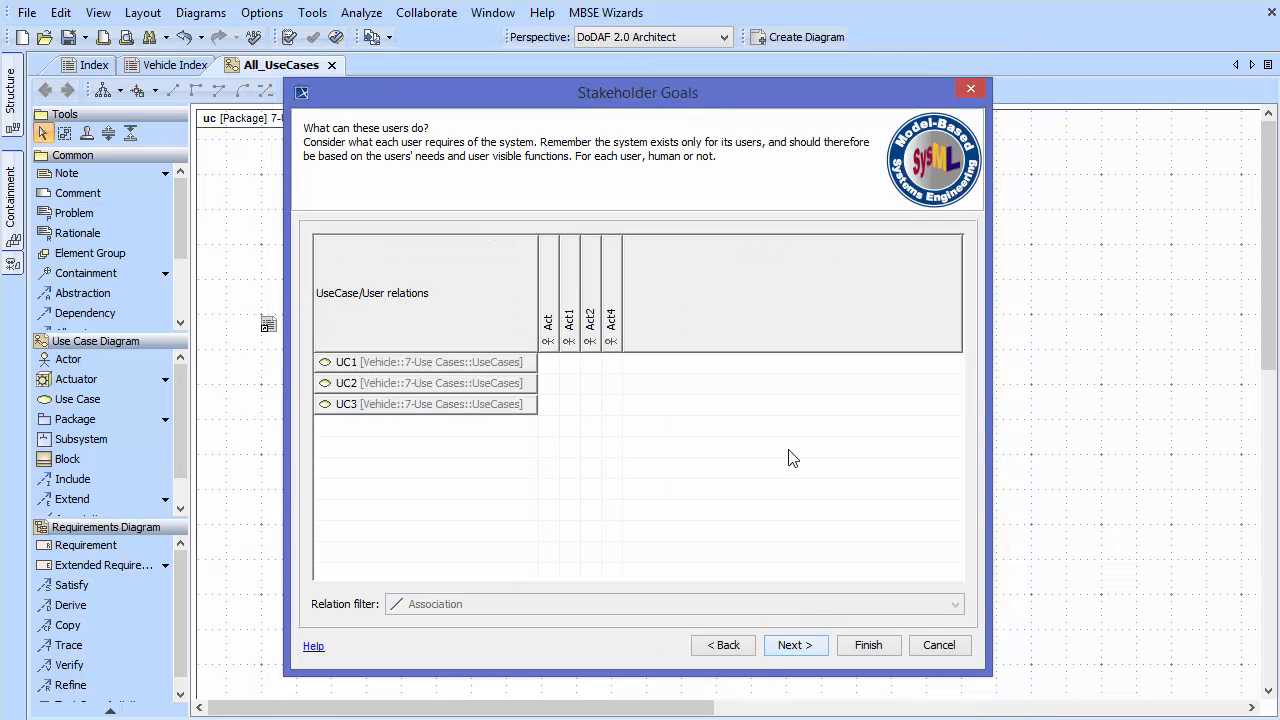
- Associate UC1 with Act, Act1, Act2 and Act4, UC2 with Act1 and Act4, and UC3 with Act1 in the relations matrix
click(551, 364)
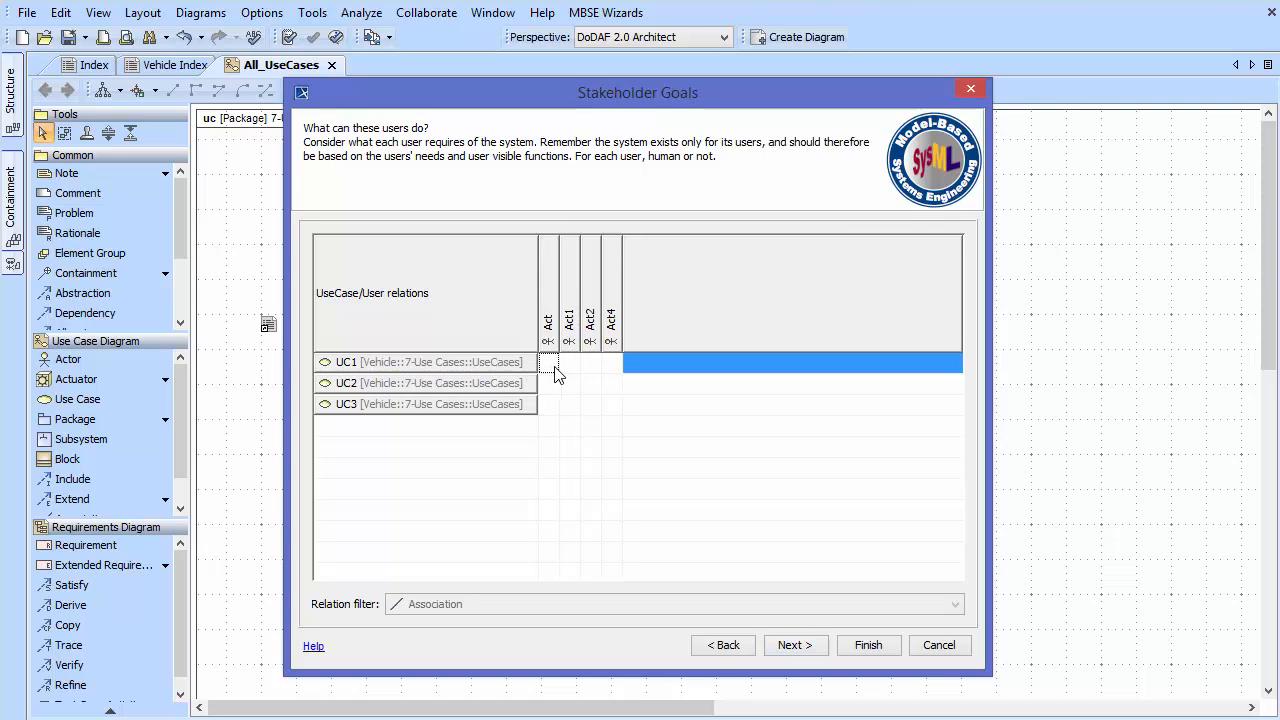
double_click(549, 365)
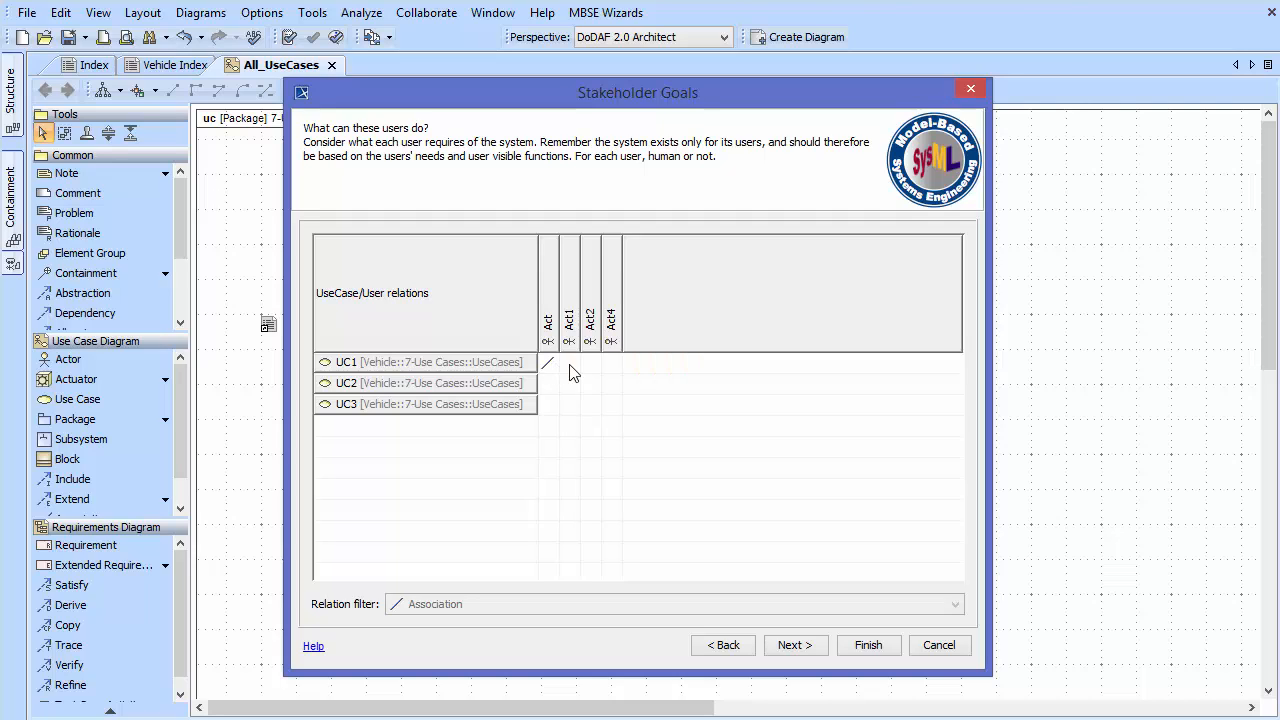
double_click(569, 365)
double_click(596, 364)
double_click(620, 366)
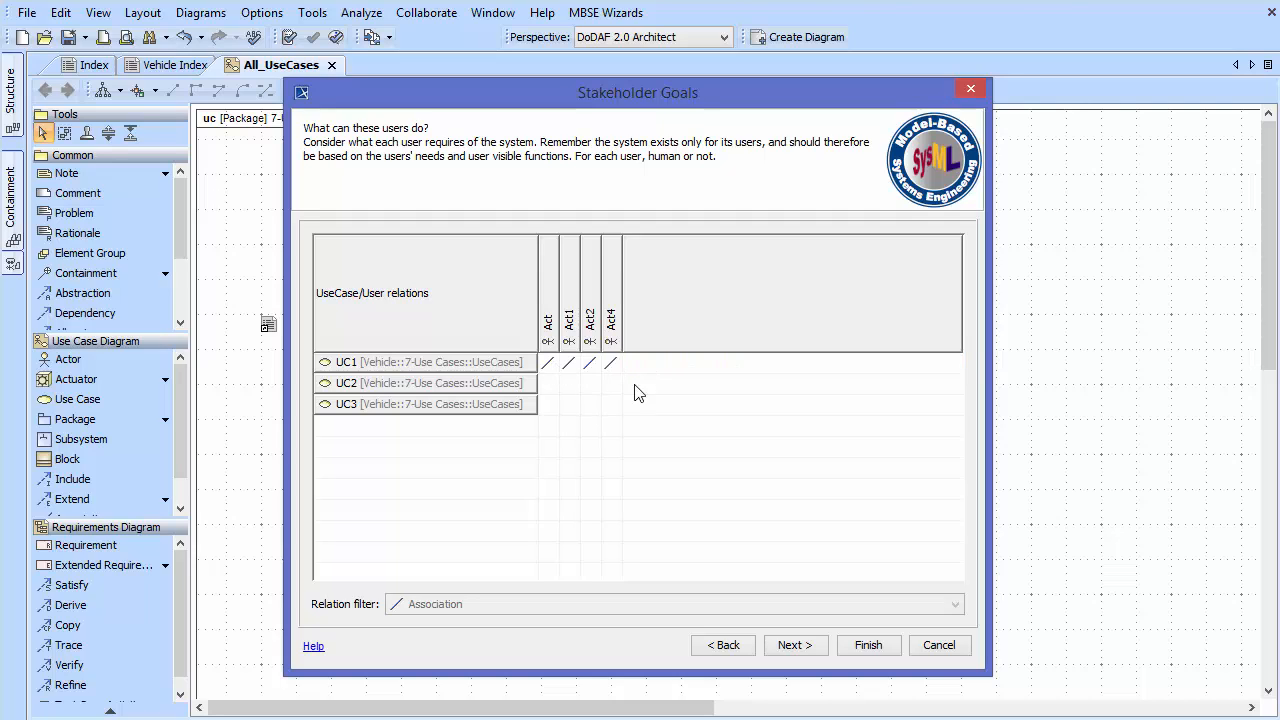
click(572, 388)
double_click(572, 388)
double_click(569, 404)
- Create a use case diagram named Demo and uncover it by moving the wizard window aside
click(795, 645)
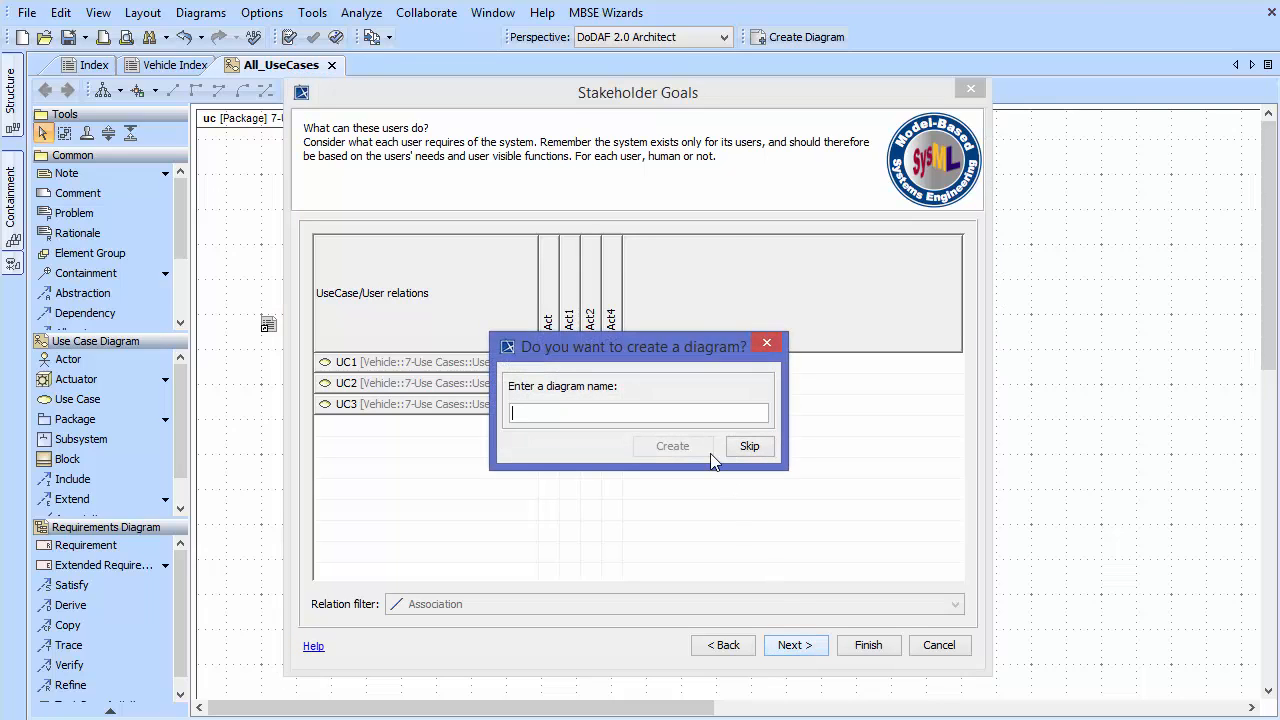
text(Demo)
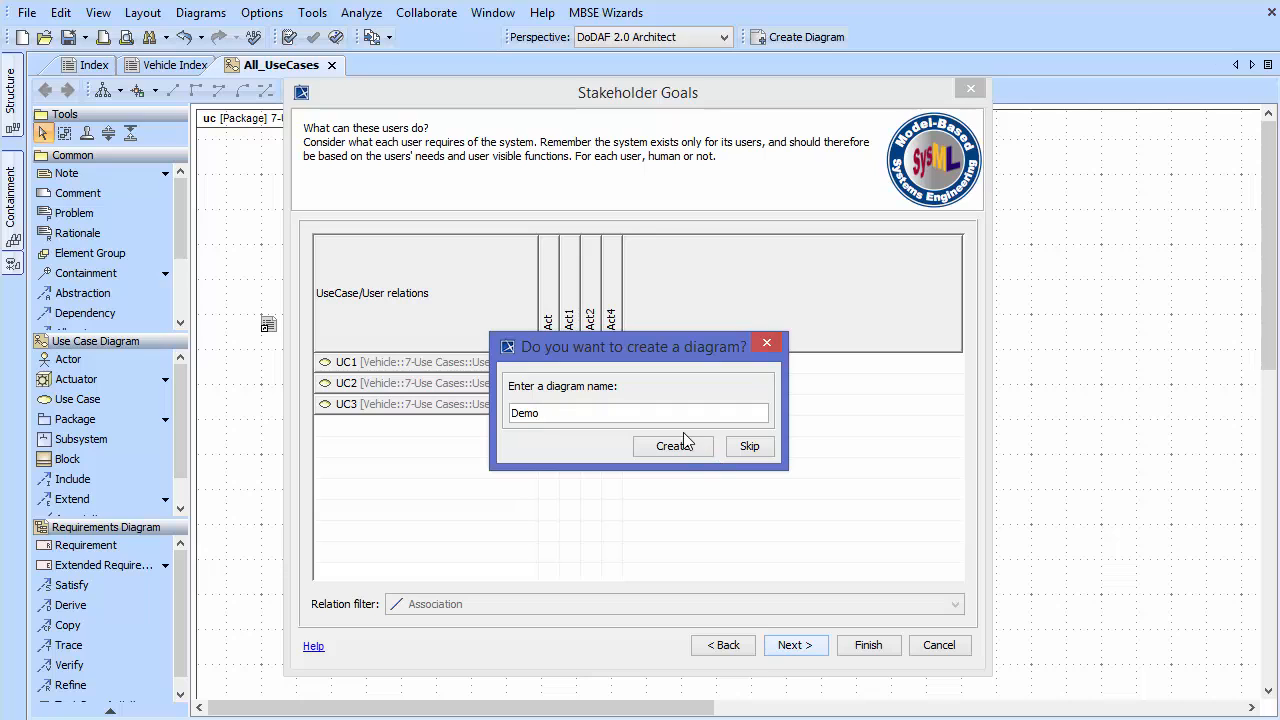
click(672, 446)
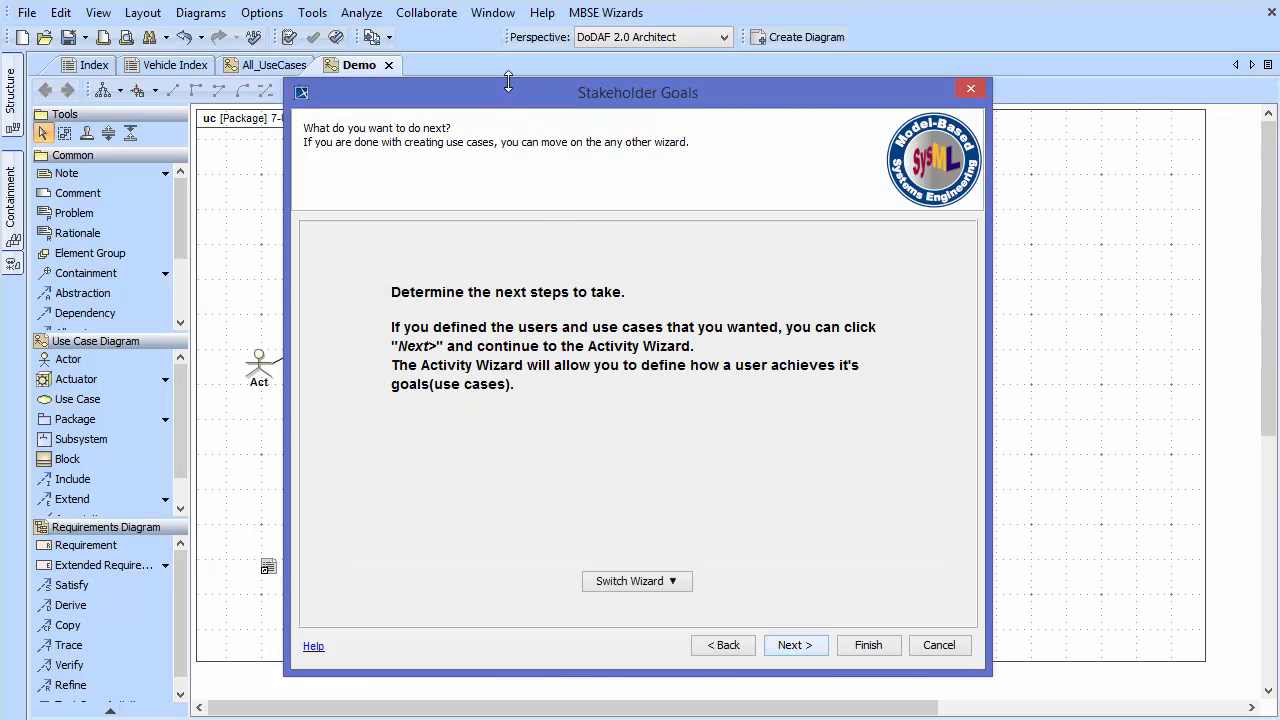
drag(493, 92, 825, 81)
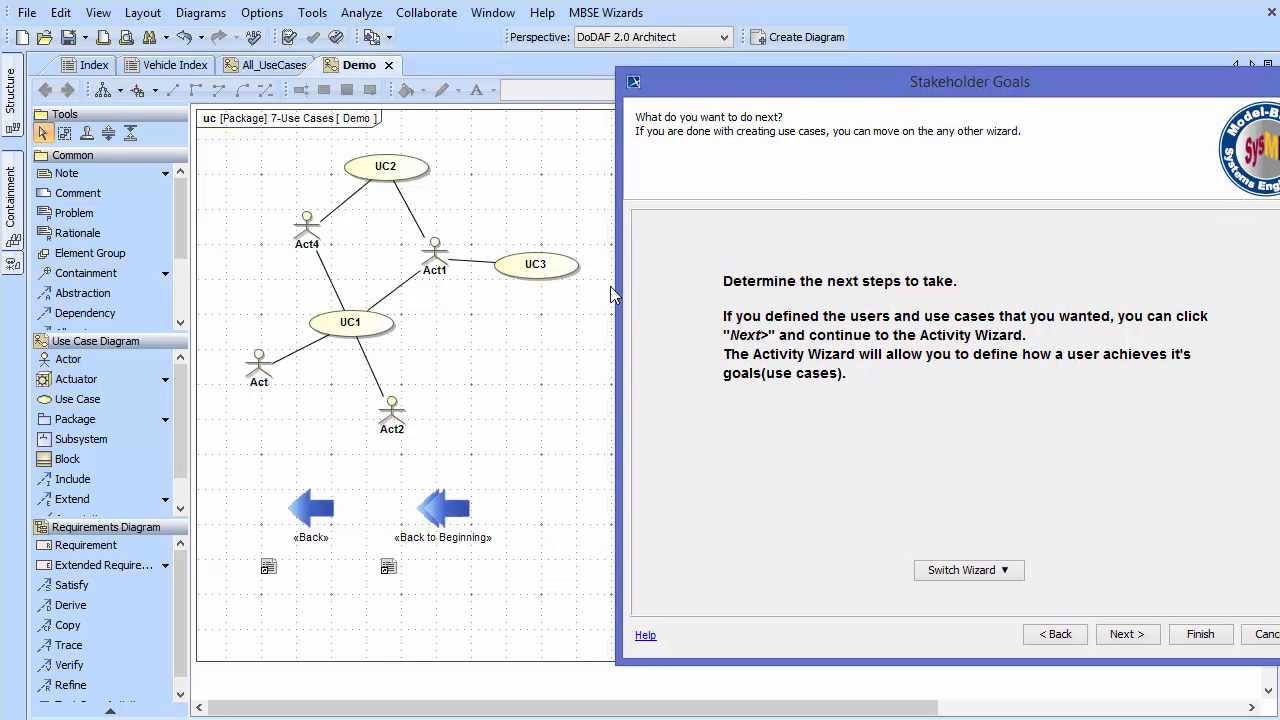
- Switch to the Requirements Wizard and continue with the existing Vehicle system
drag(1114, 92, 880, 93)
click(757, 571)
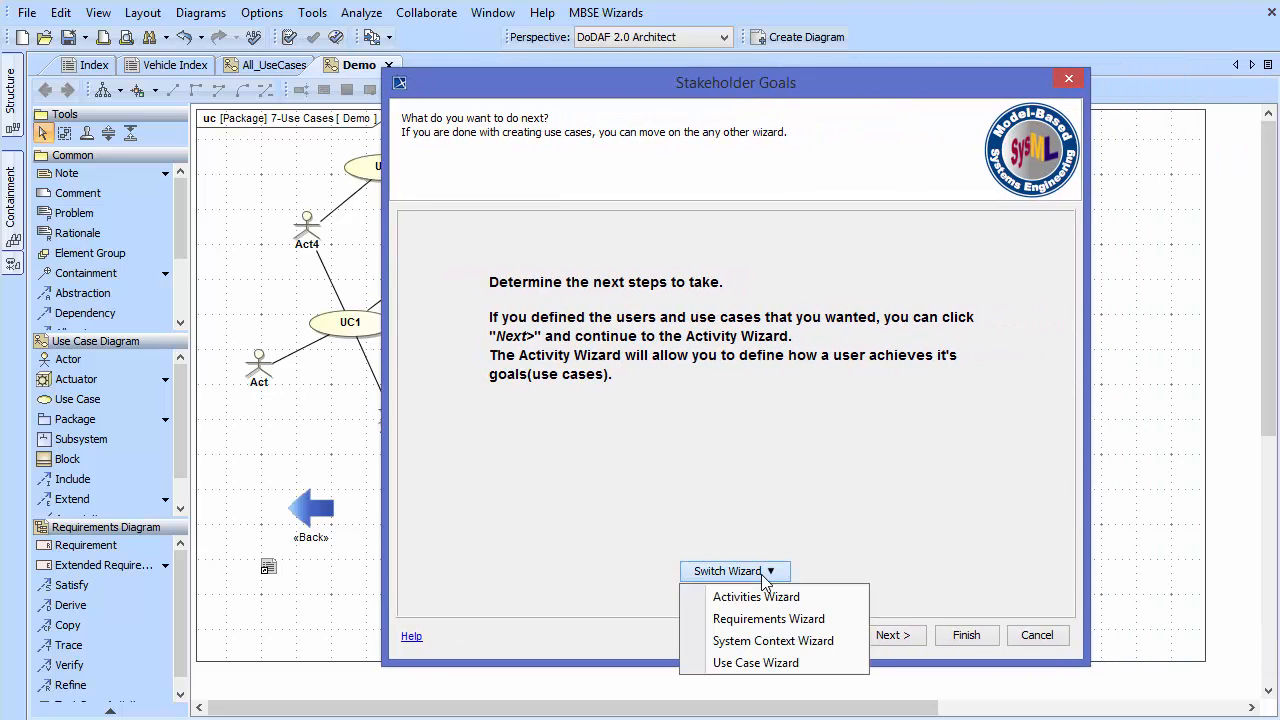
click(757, 620)
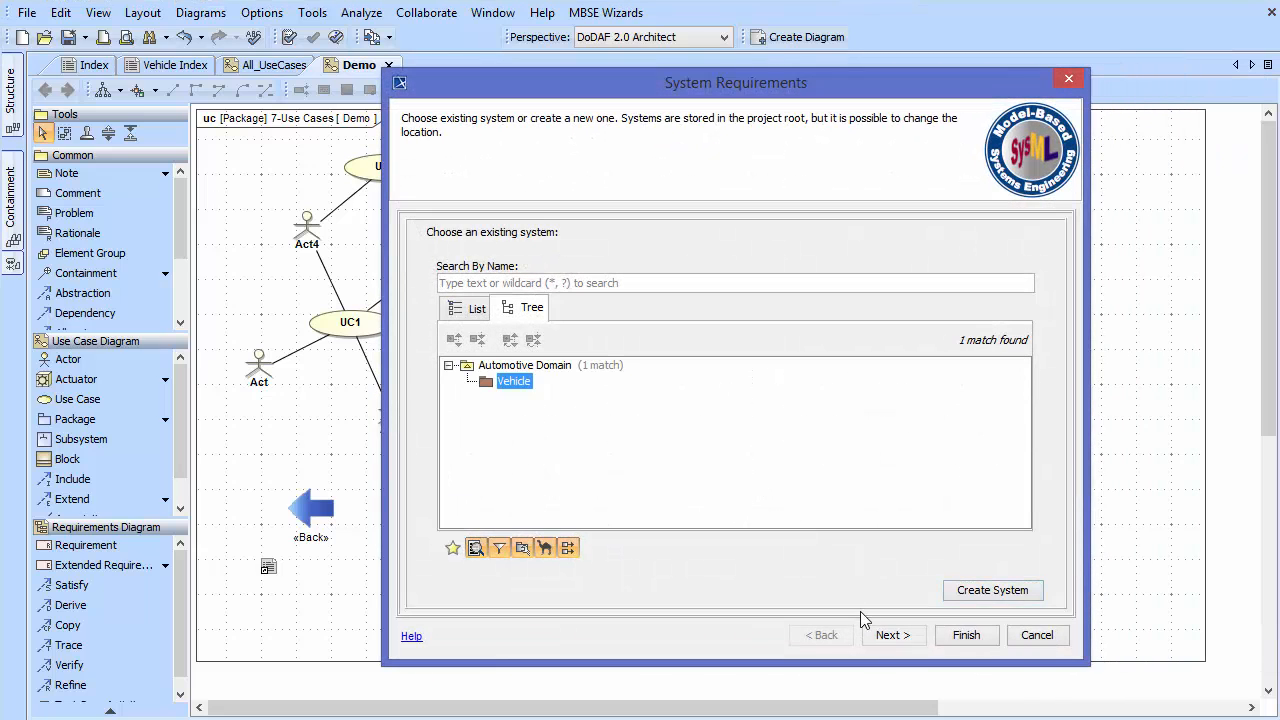
click(893, 638)
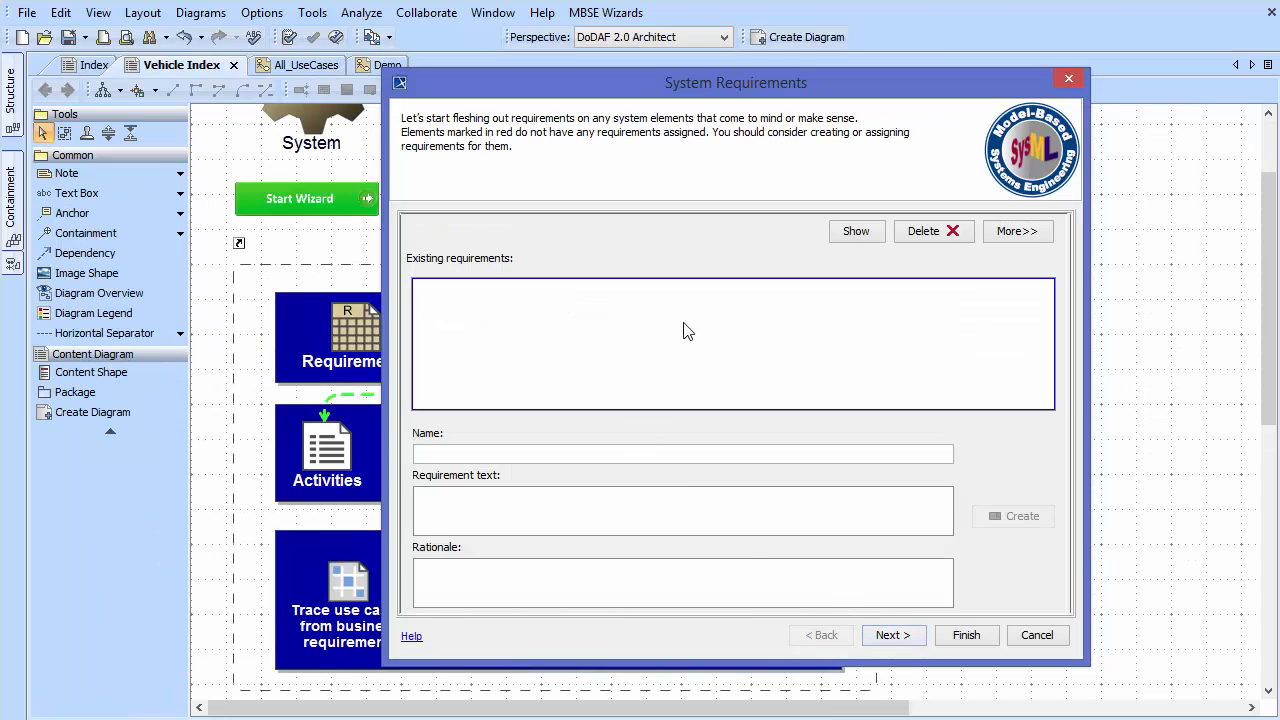
drag(700, 92, 630, 90)
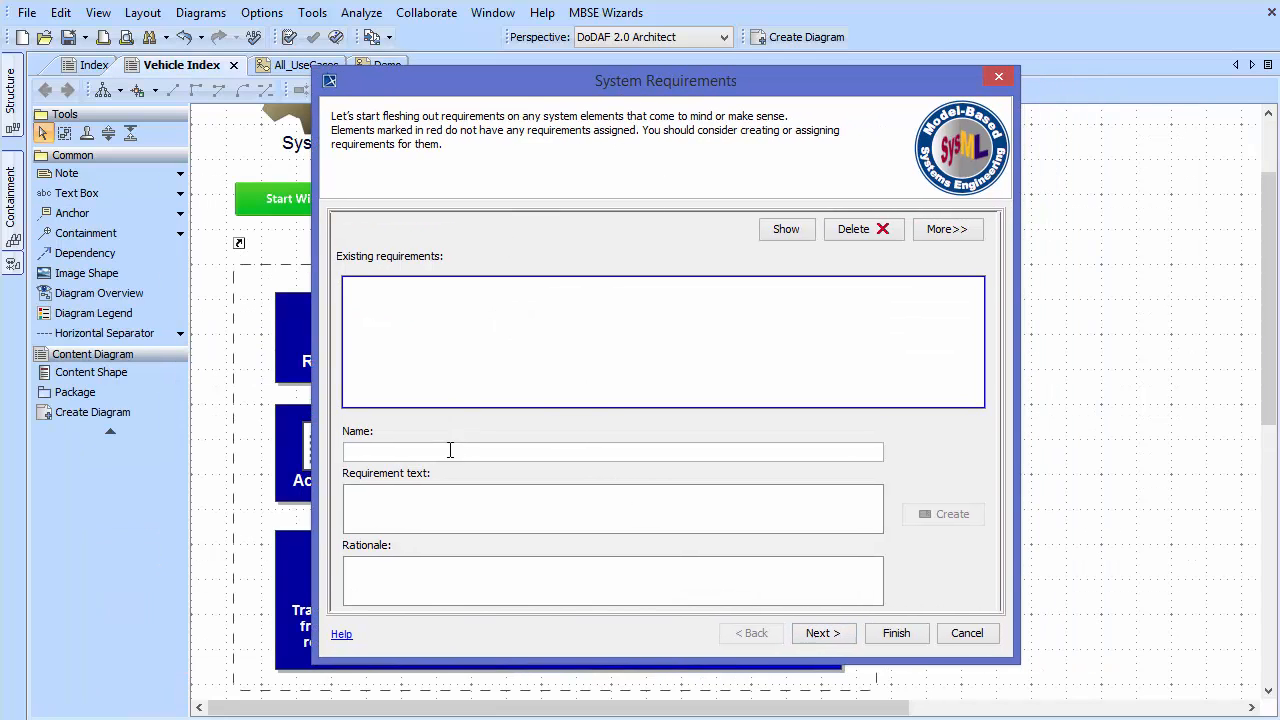
- Create a requirement named Req with requirement text containing "System shall"
text(Req)
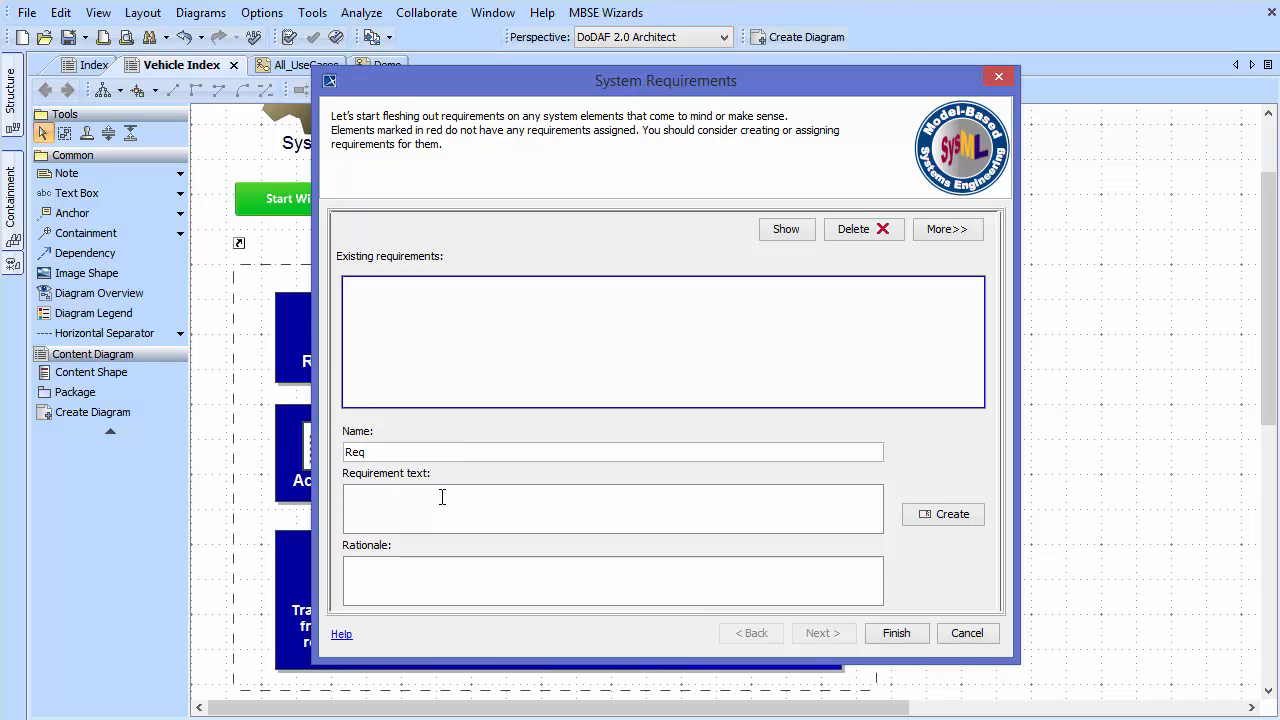
click(442, 497)
text(System shall)
click(940, 518)
- Create a requirement named Req2 with the text "The System shall do something."
click(373, 451)
text(R)
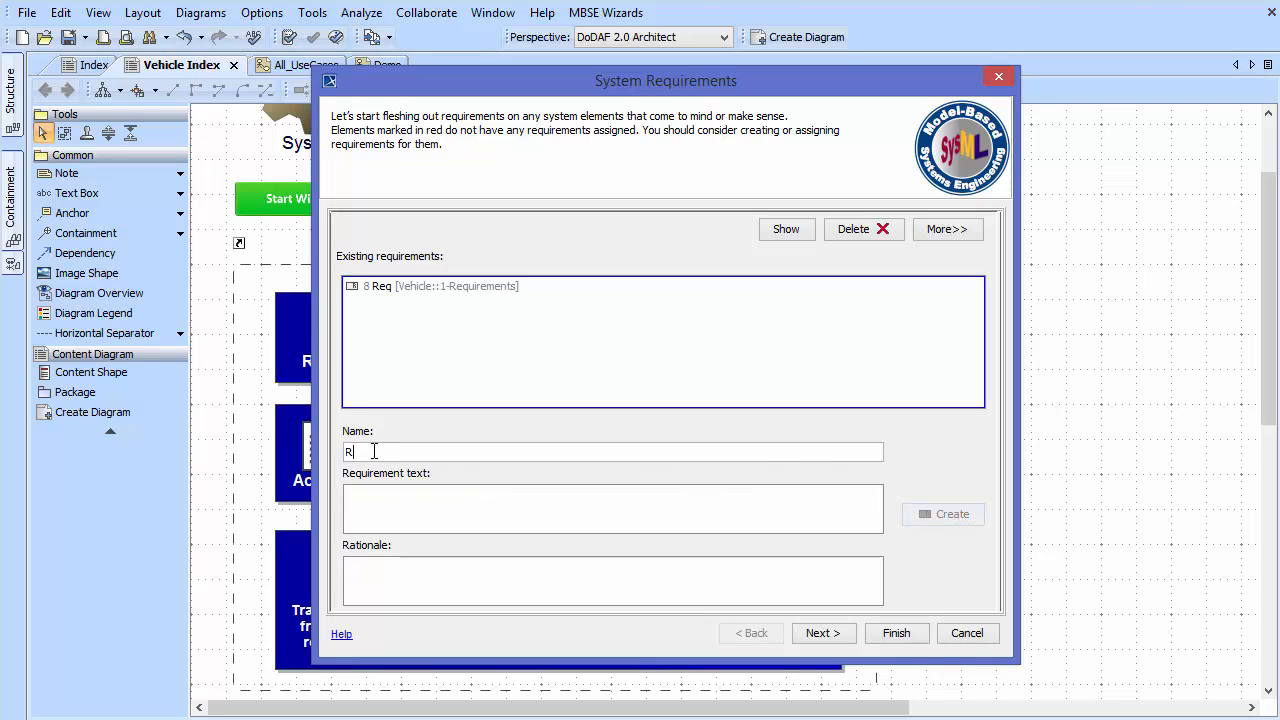
text(eq2)
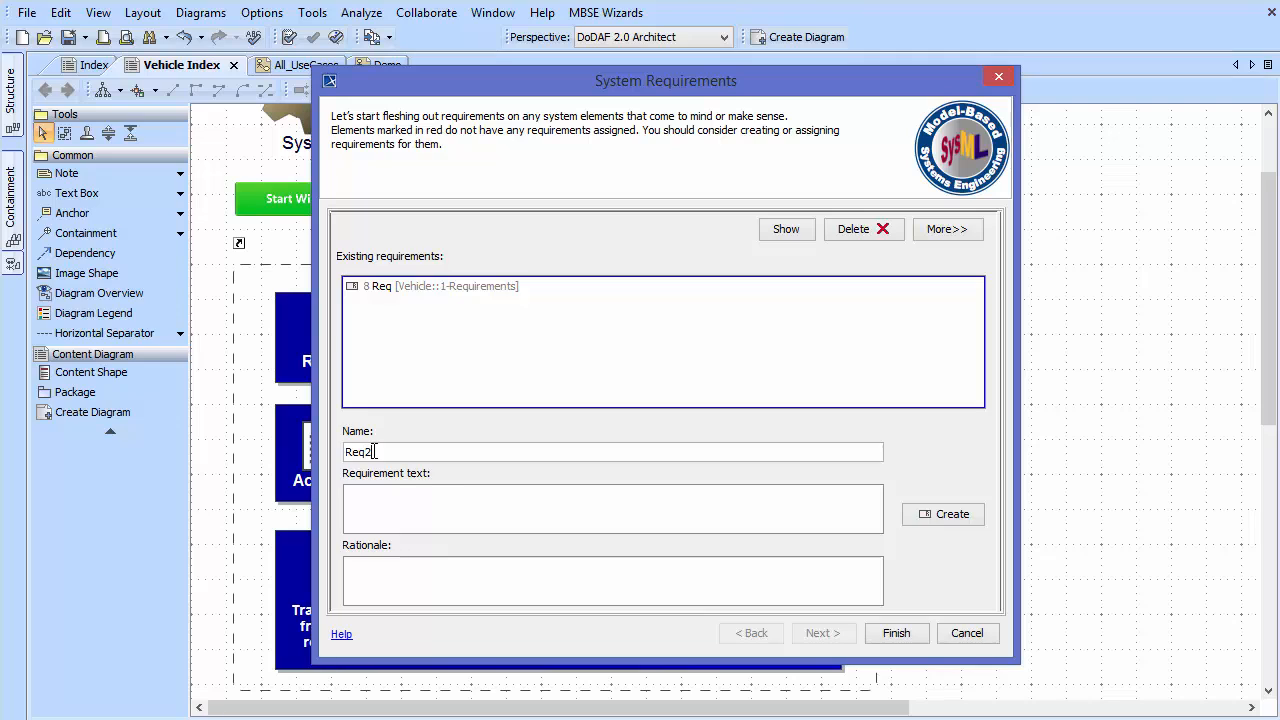
click(429, 489)
text(something)
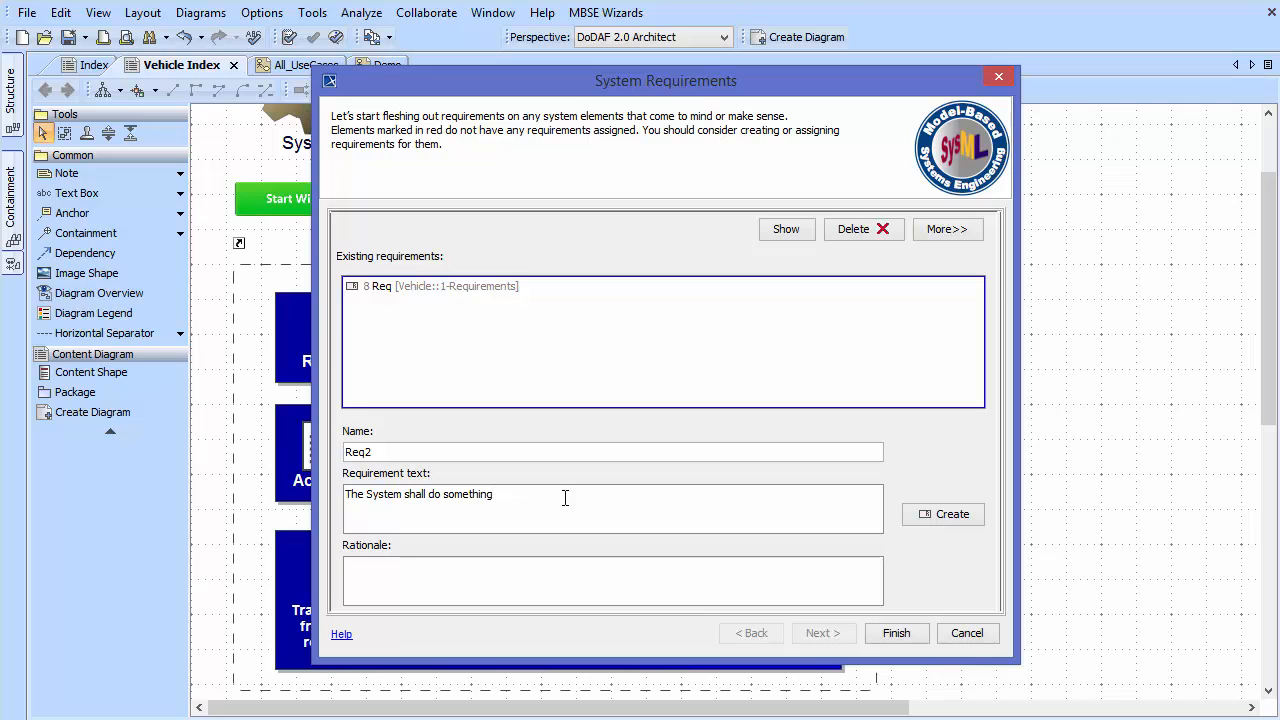
text(.)
click(923, 515)
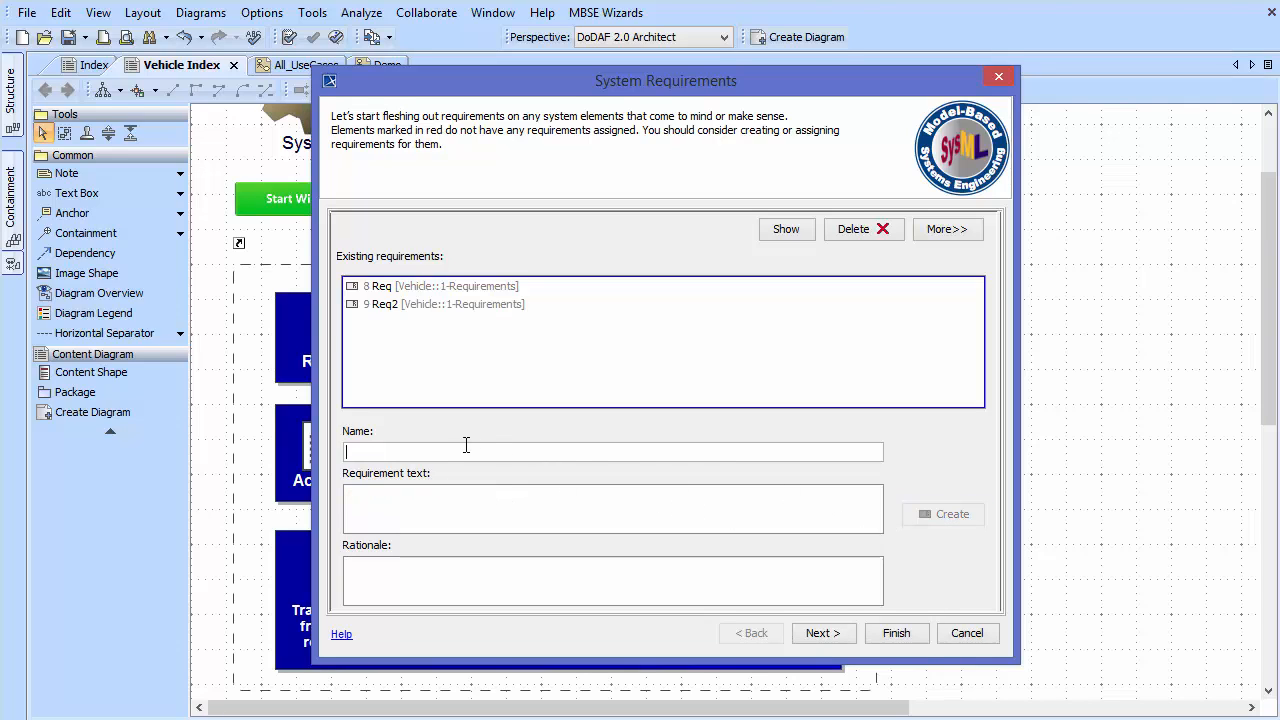
- Create a requirement named Req3 with requirement text beginning "A system"
text(Re3)
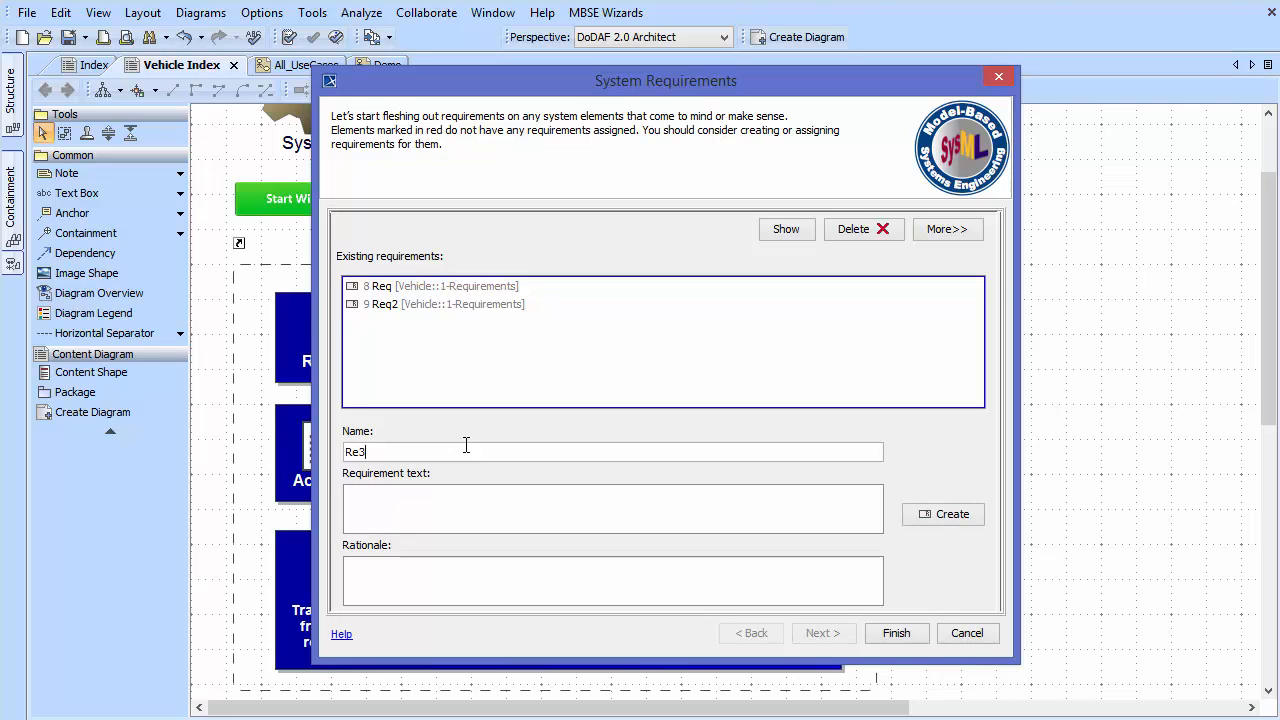
key(Left)
text(q)
click(392, 500)
text(A system shal lhav)
key(BackSpace)
text(l move)
key(BackSpace)
key(BackSpace)
key(BackSpace)
key(BackSpace)
key(BackSpace)
key(BackSpace)
key(BackSpace)
key(BackSpace)
key(BackSpace)
key(BackSpace)
click(958, 520)
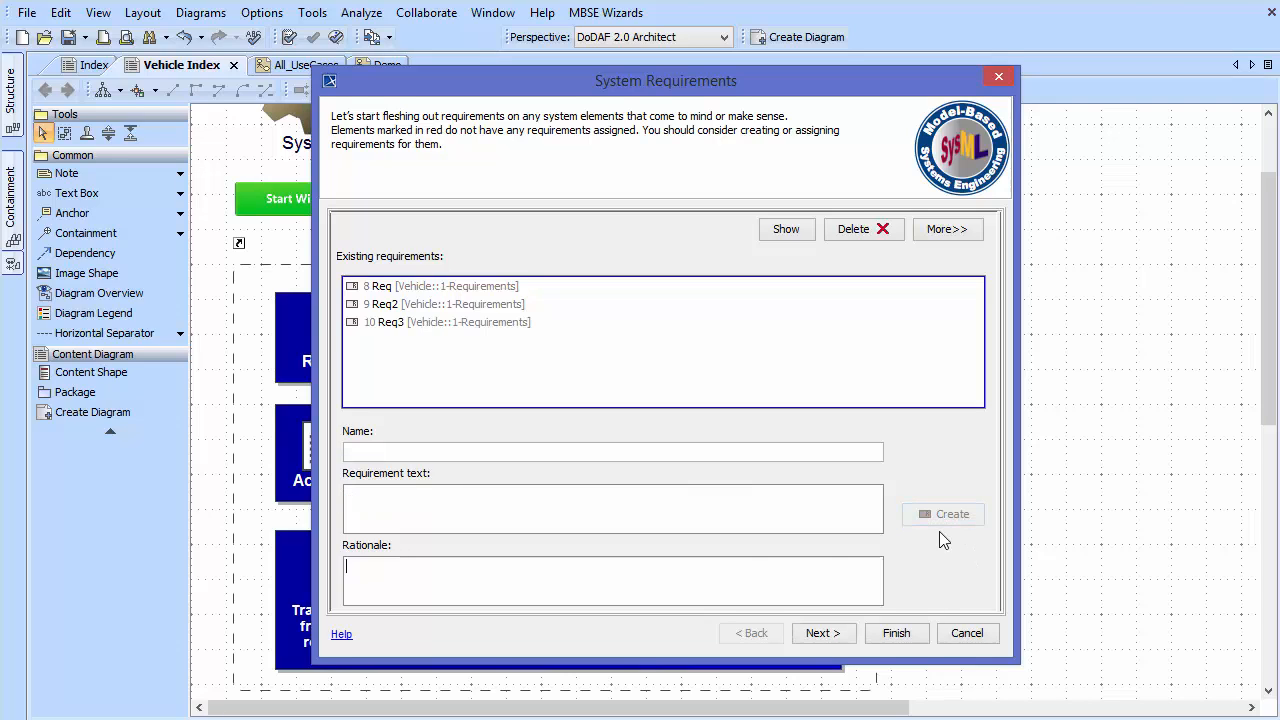
- Relate requirement Req2 to use case UC1 and requirement Req3 to use case UC2
click(822, 634)
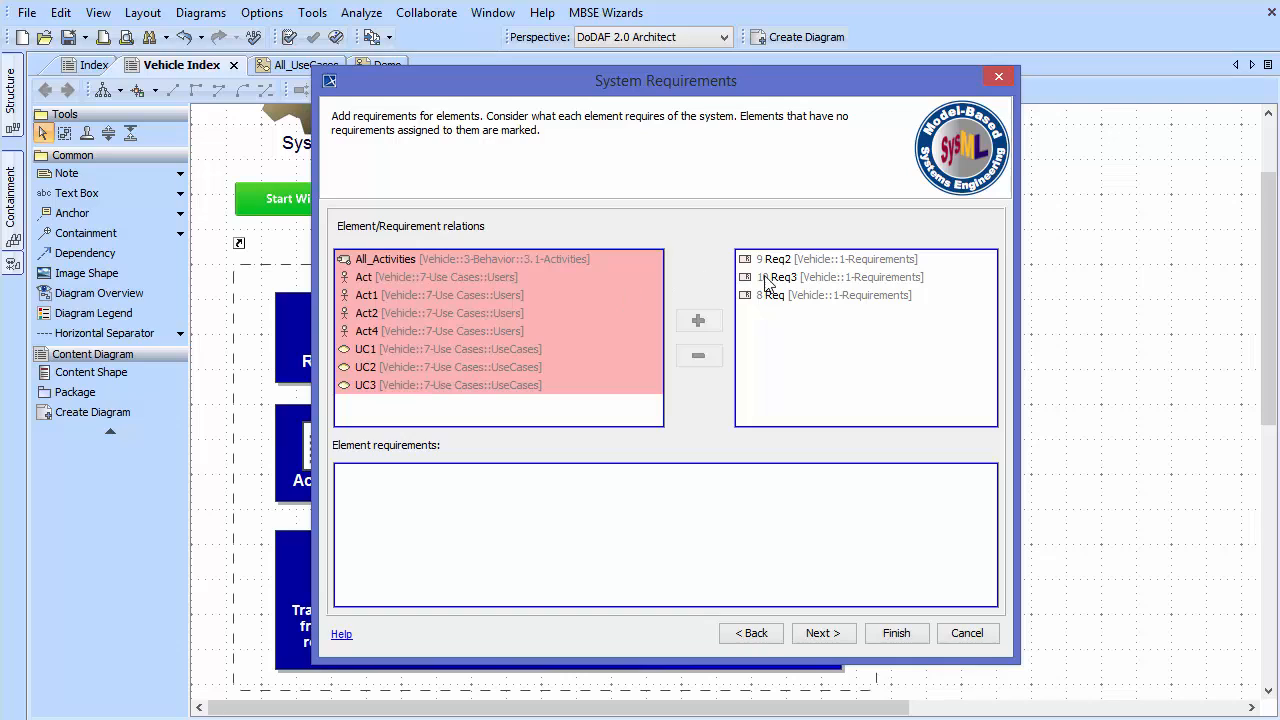
click(457, 350)
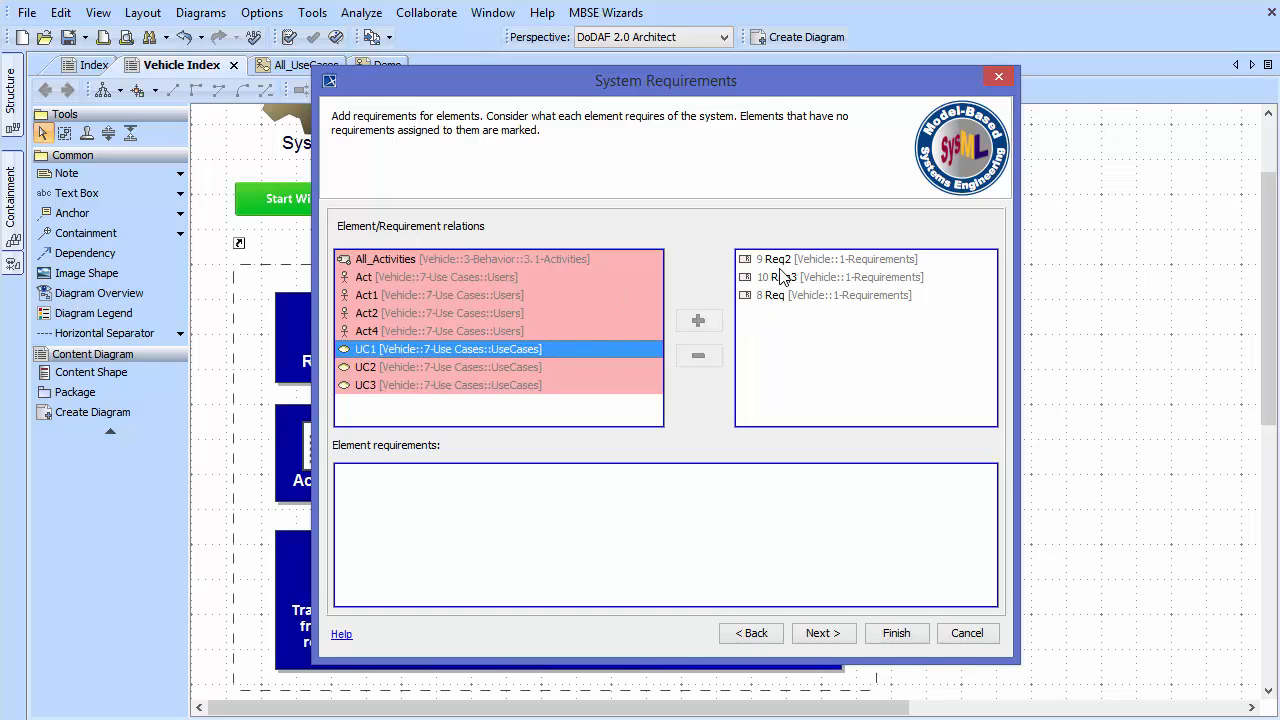
click(782, 262)
click(697, 321)
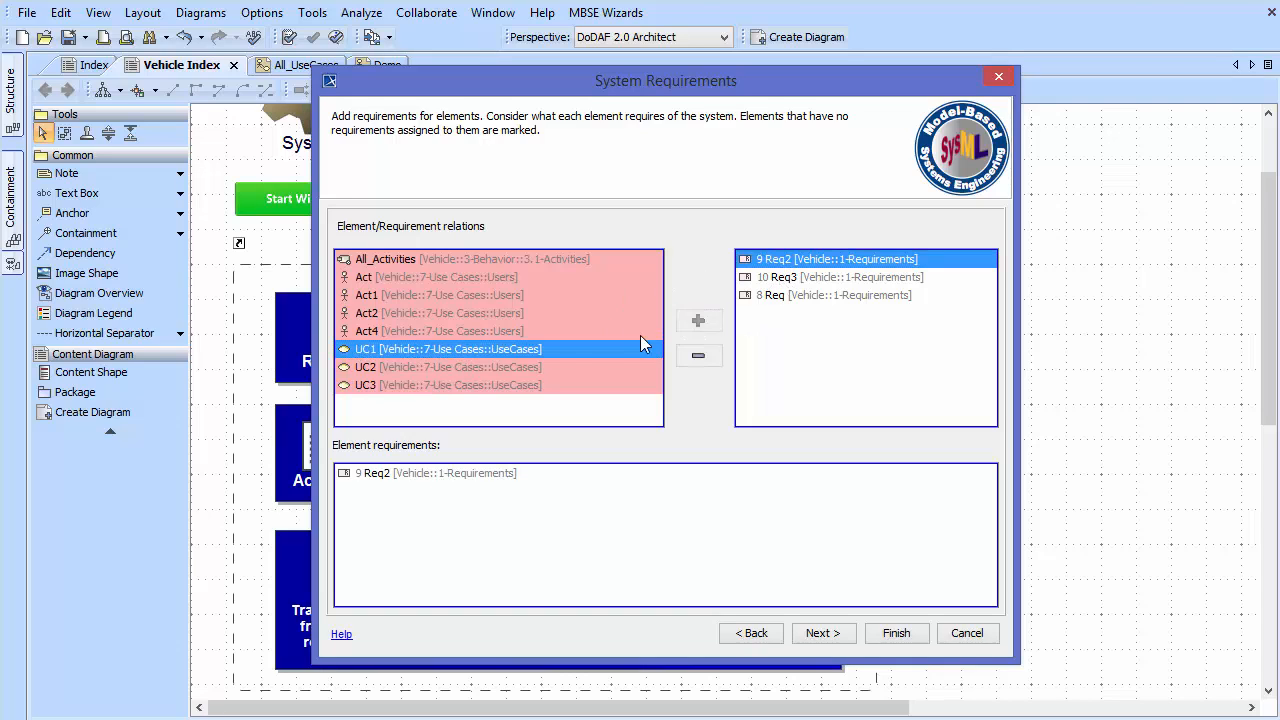
click(545, 368)
click(769, 279)
click(698, 320)
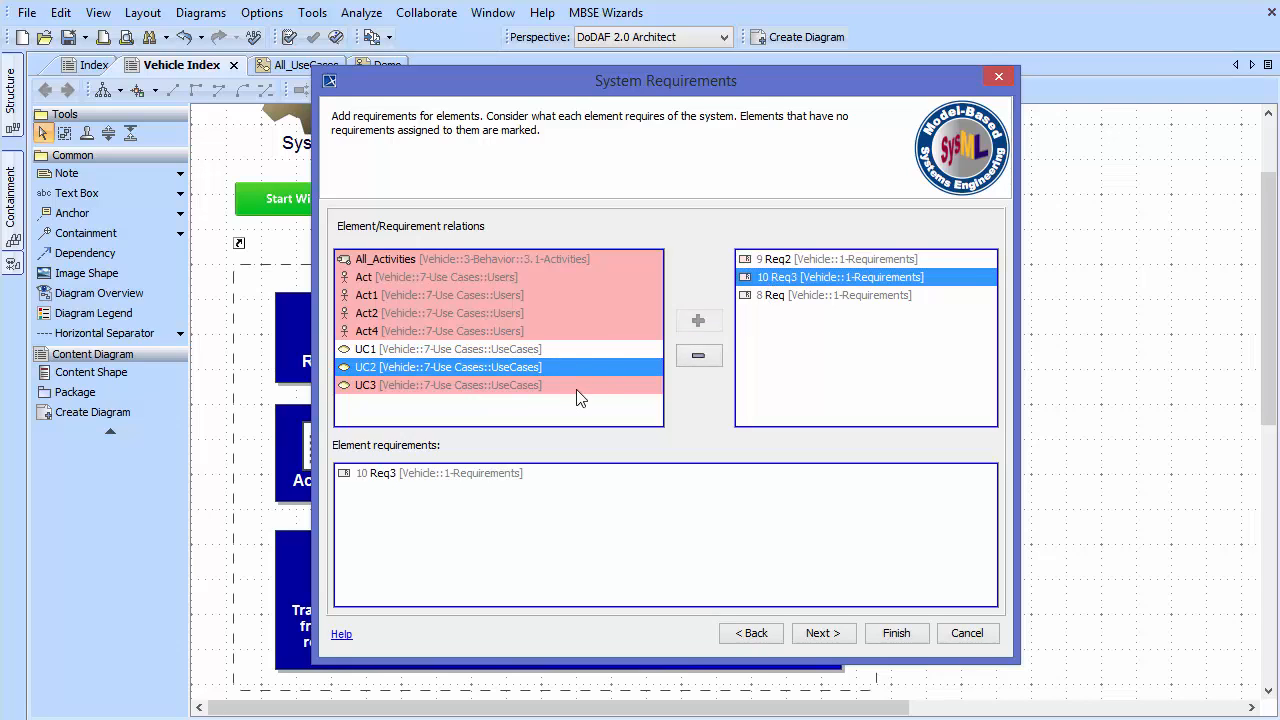
- Relate requirement Req to use cases UC3 and UC1, and finish the Requirements Wizard
click(577, 388)
click(770, 296)
click(698, 320)
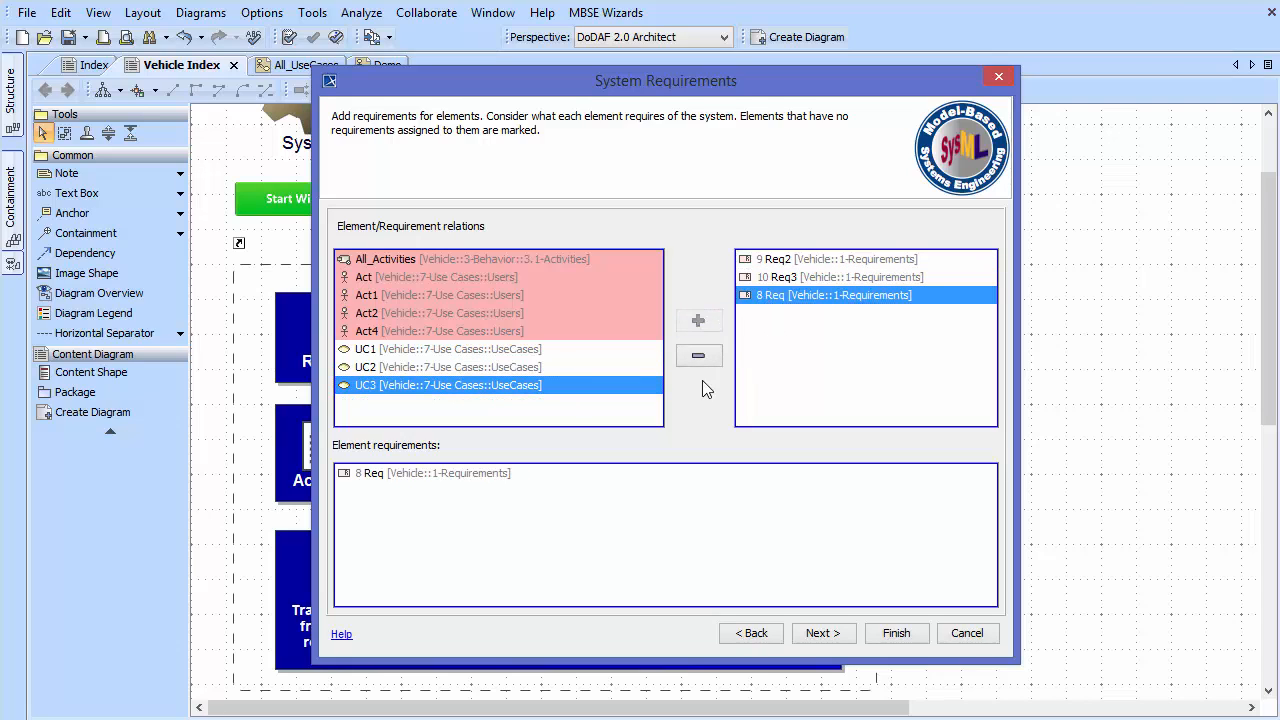
click(630, 350)
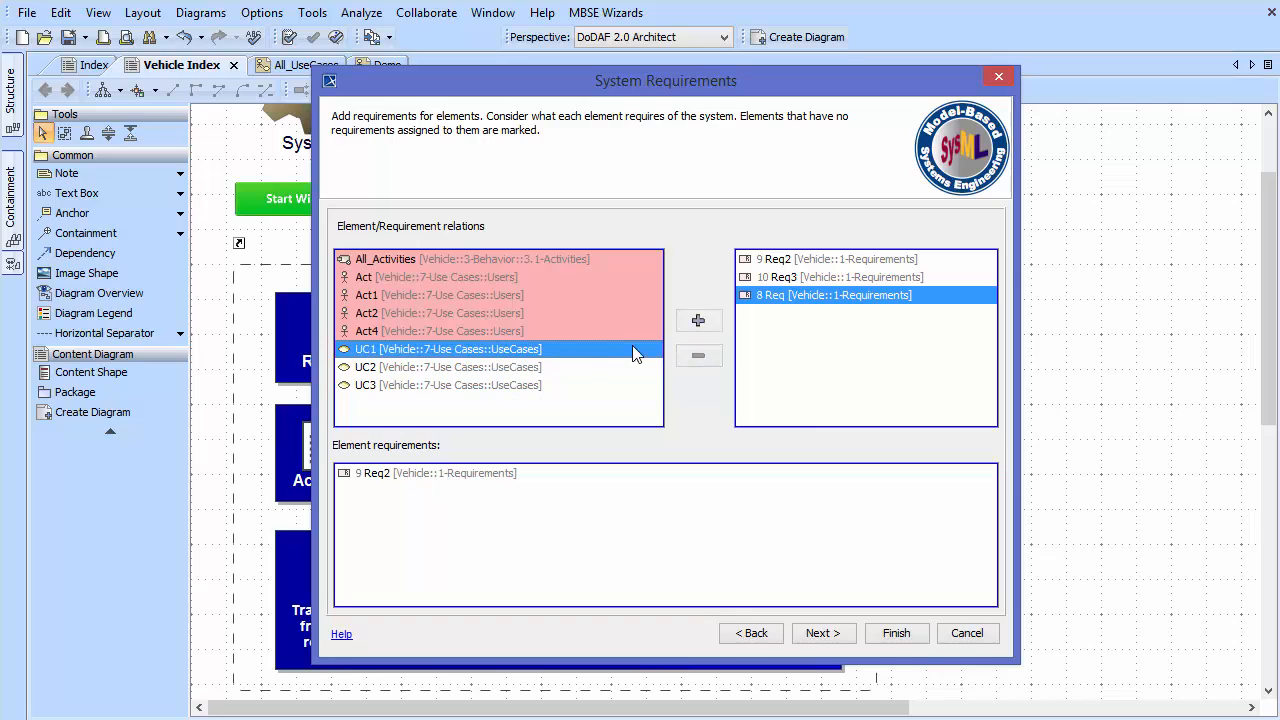
click(698, 320)
click(836, 634)
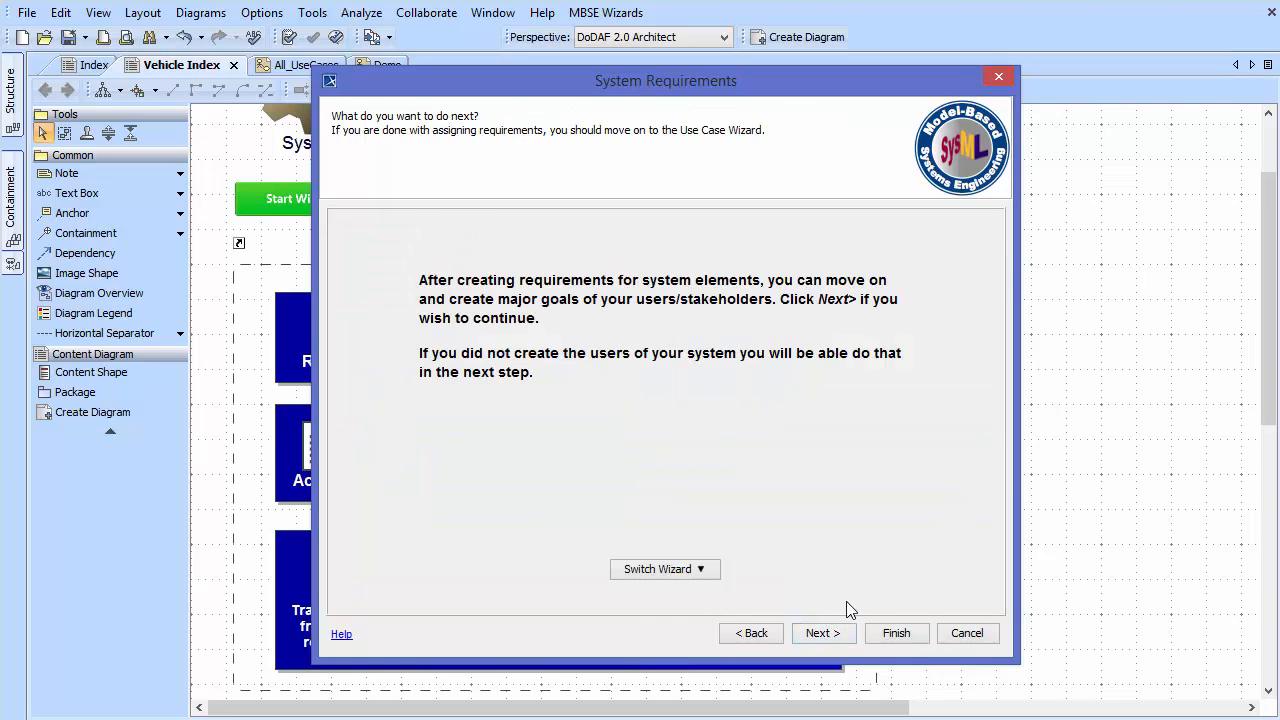
click(894, 633)
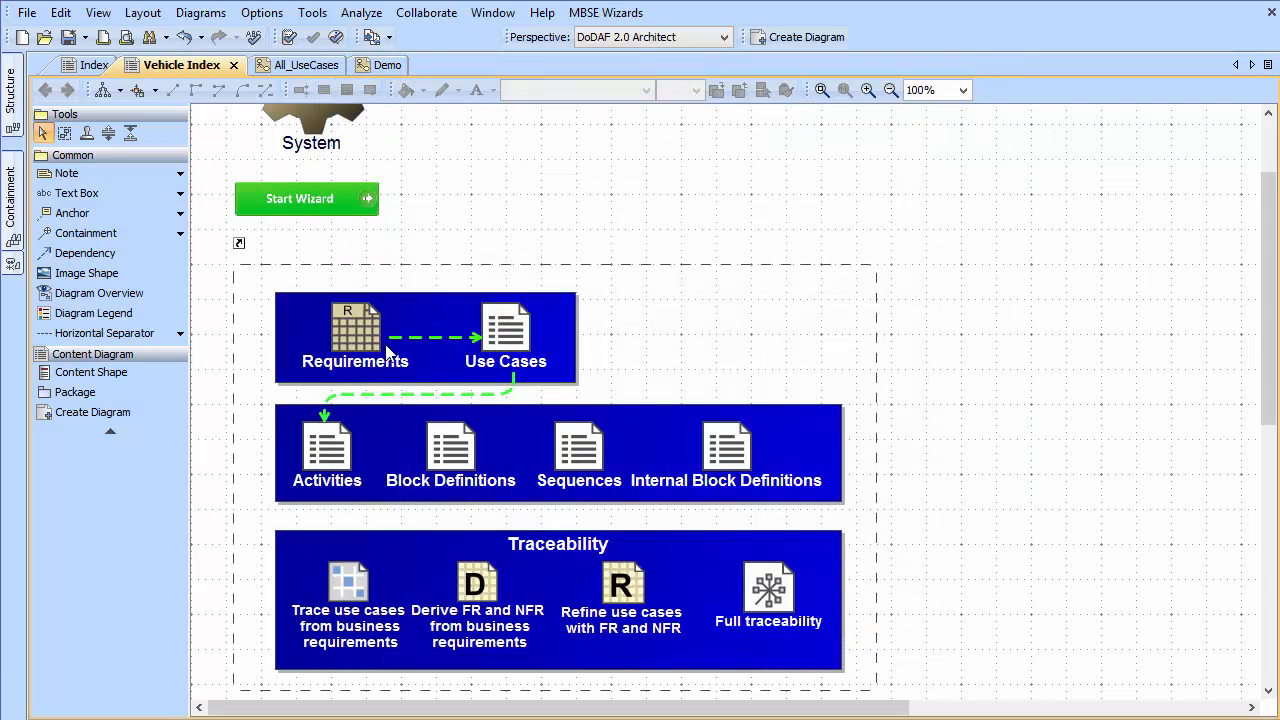
- Open the Vehicle system's Requirements table and change the text of Req to "System shall what?"
double_click(350, 333)
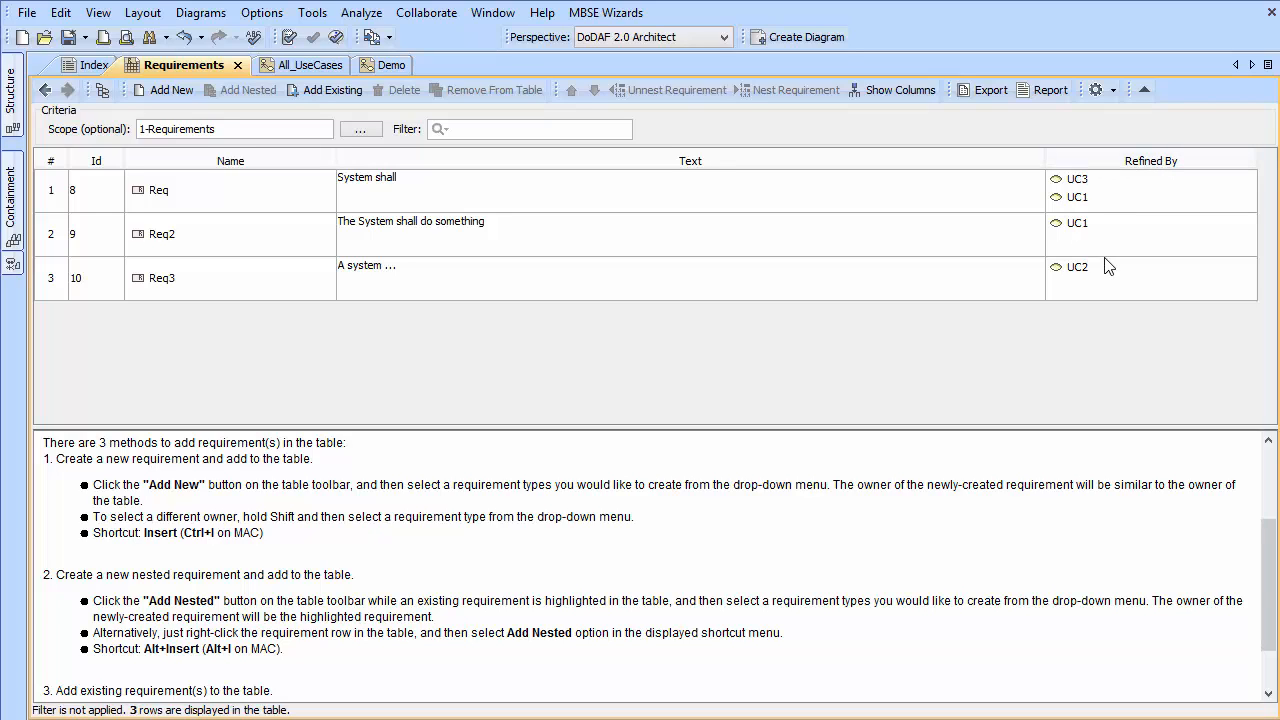
click(1010, 232)
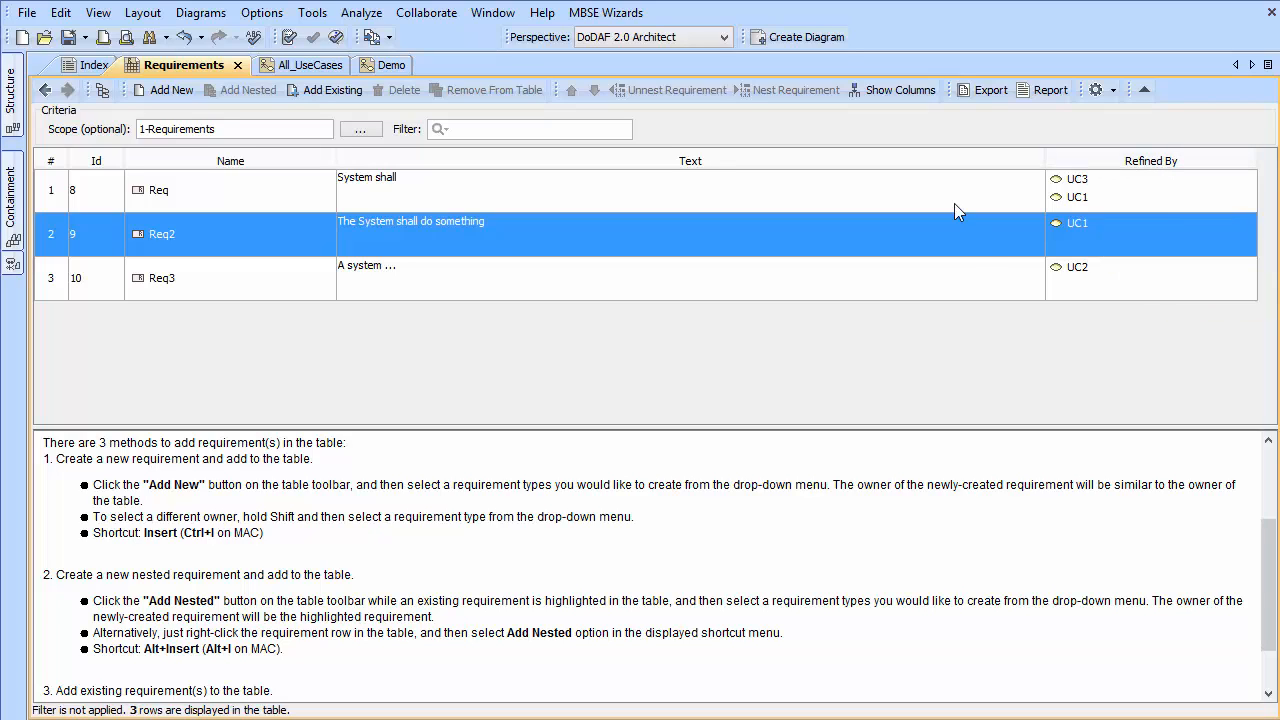
double_click(953, 202)
click(868, 251)
double_click(796, 203)
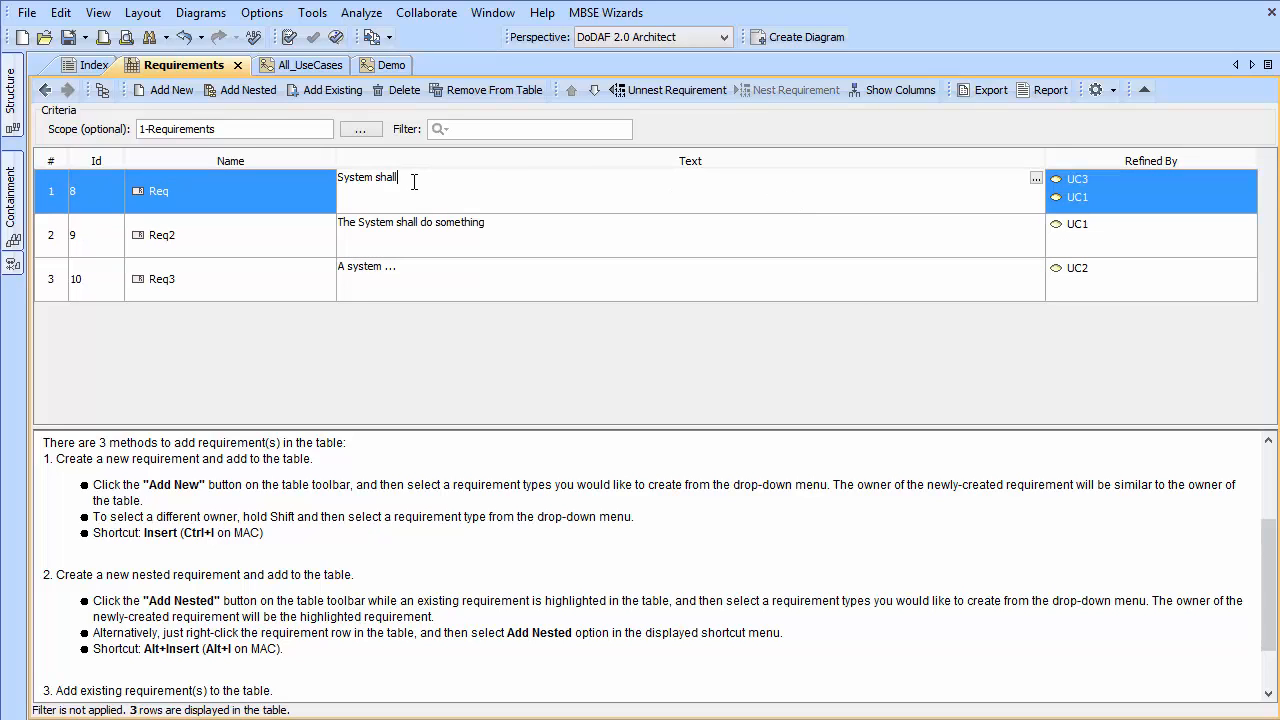
text(what?)
click(598, 272)
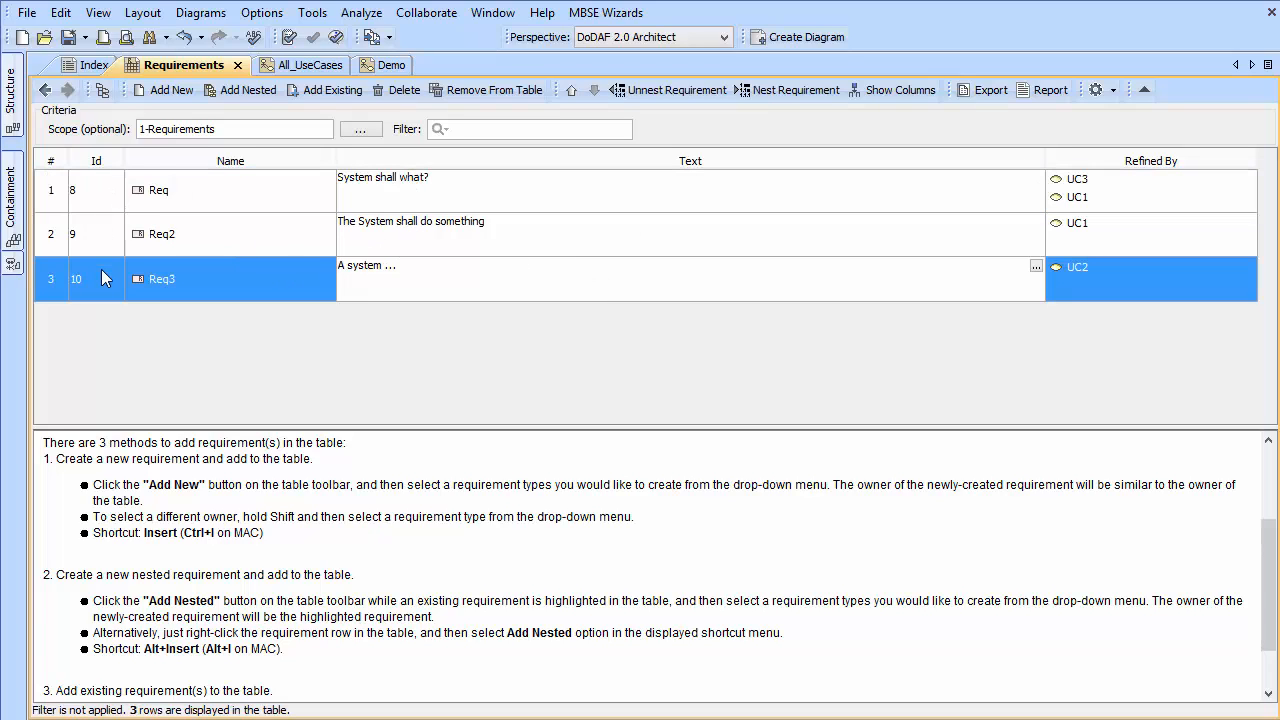
click(586, 350)
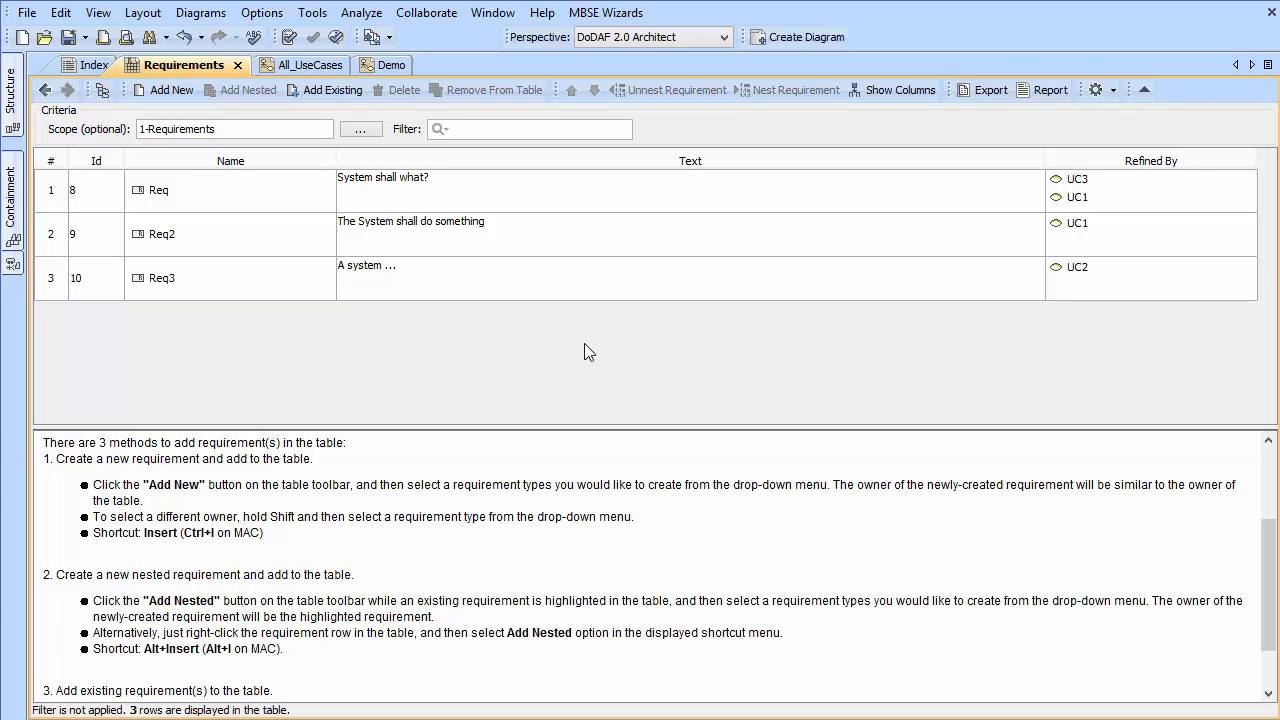
- Start the Activities Wizard and continue with the existing Vehicle system
click(605, 12)
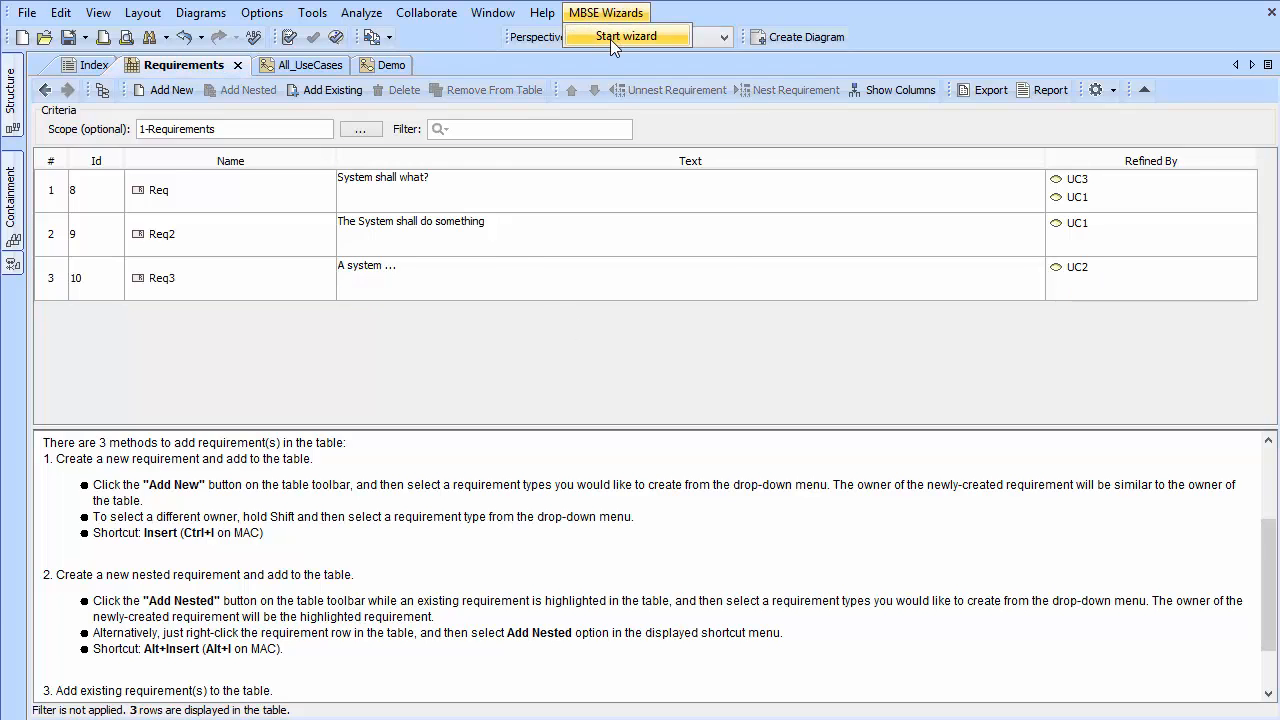
click(612, 39)
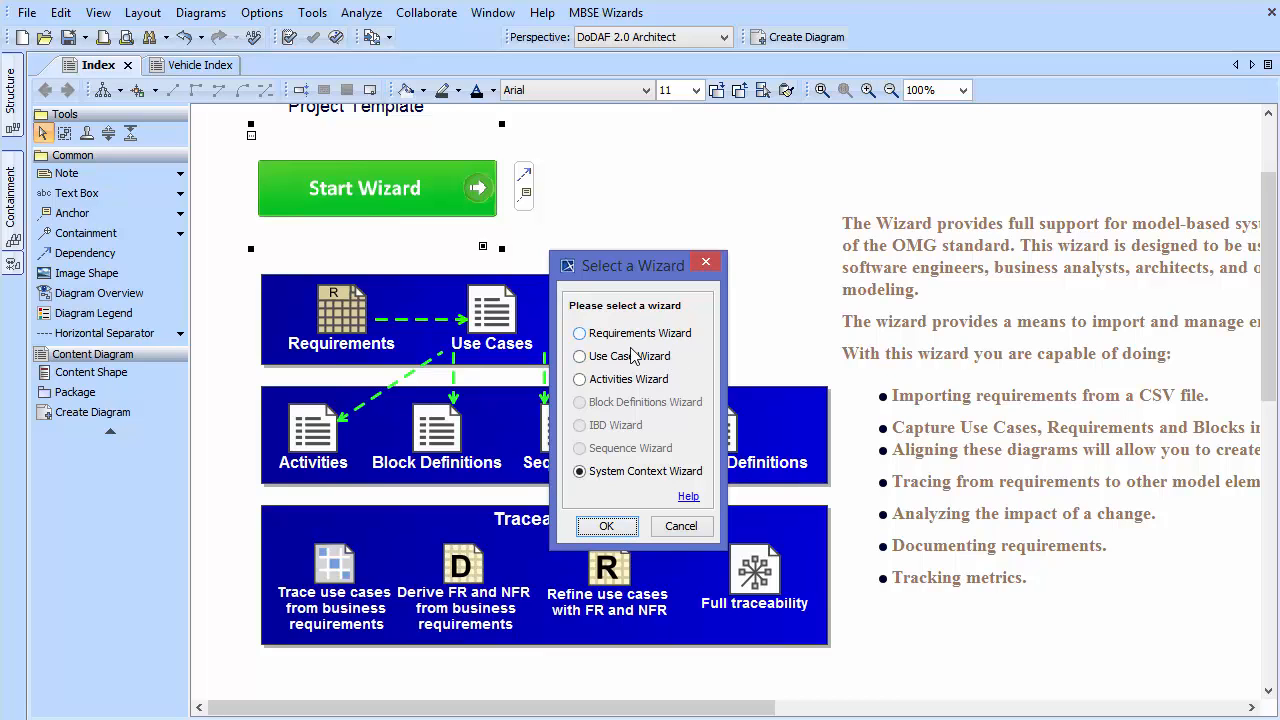
click(600, 379)
click(606, 526)
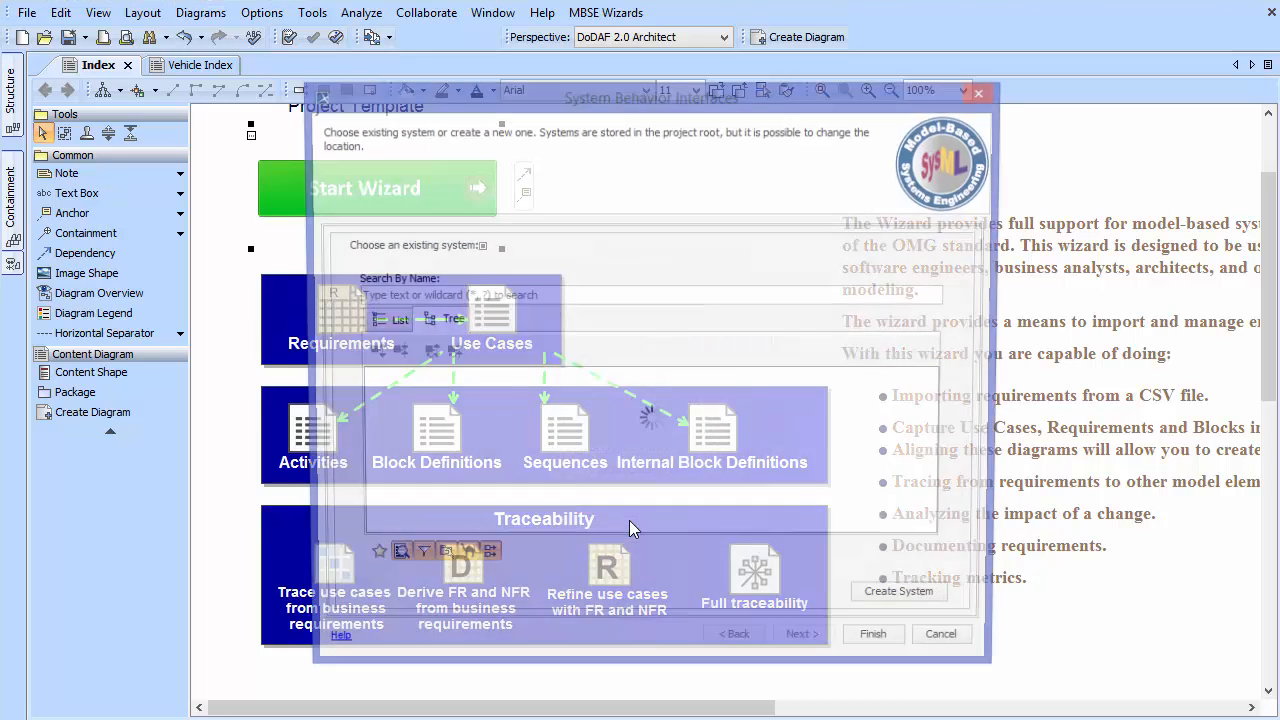
click(808, 648)
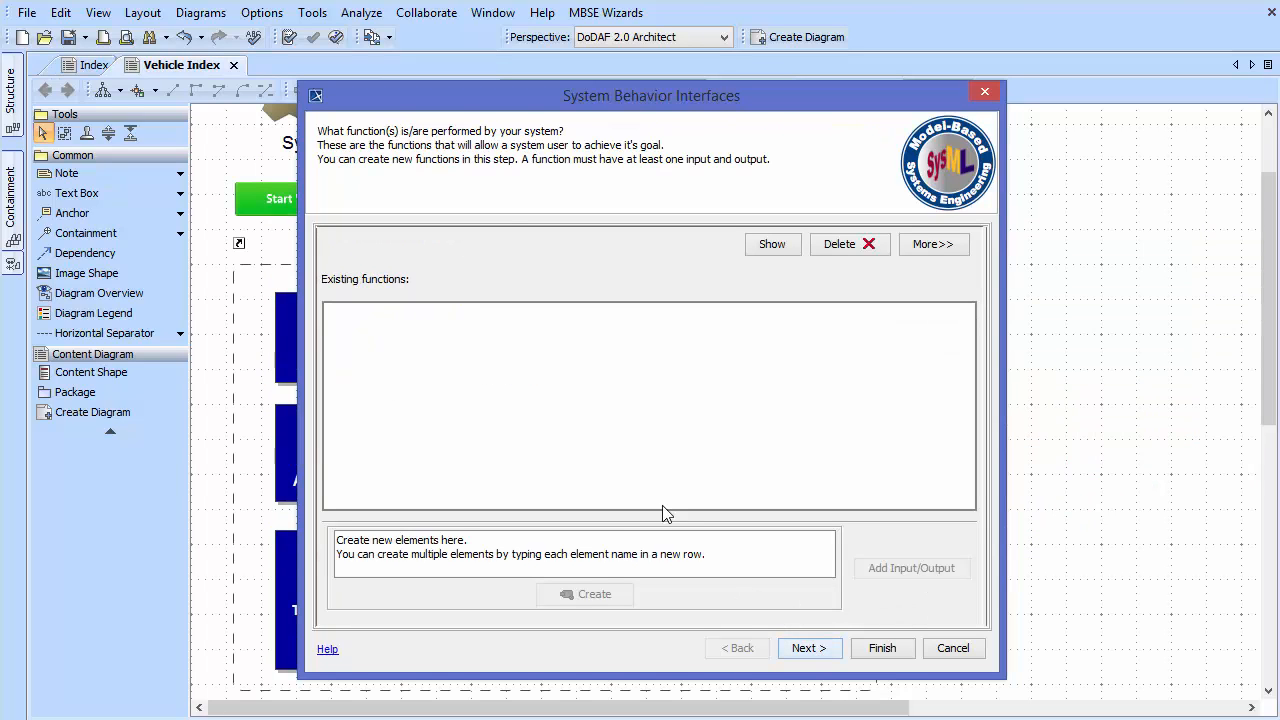
- Create three system functions named Act1, Act2 and Act3
click(610, 533)
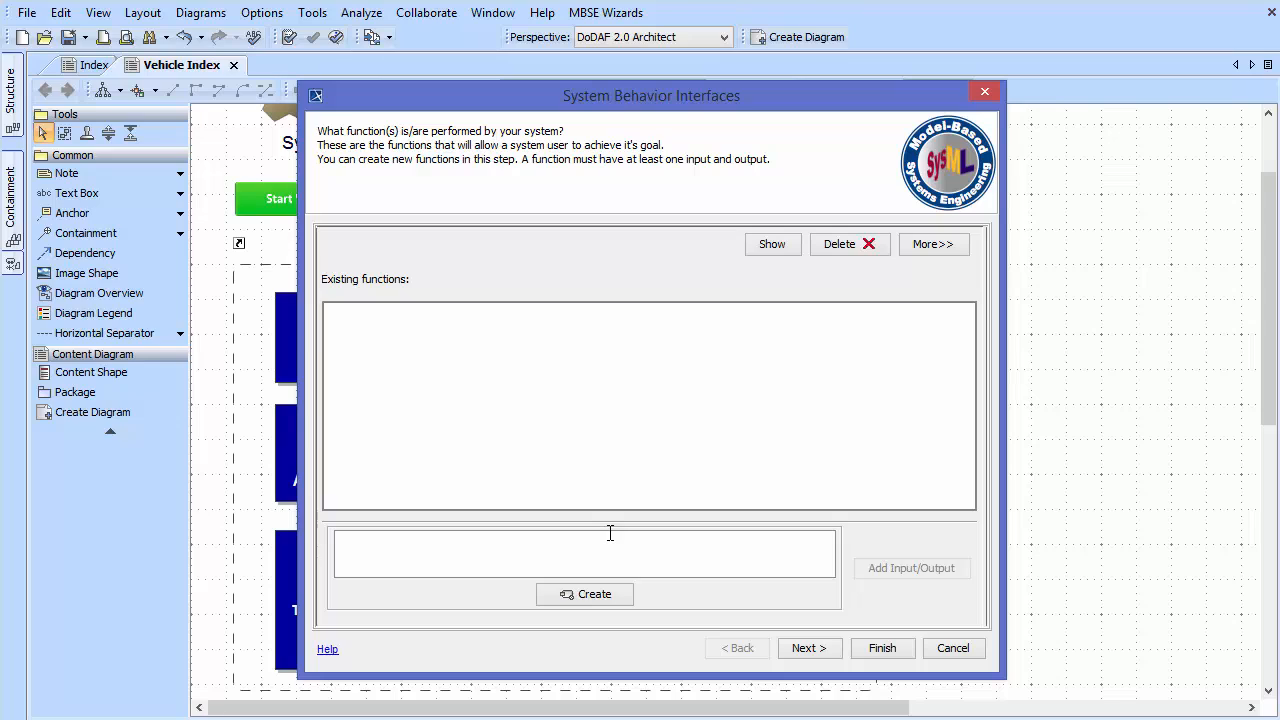
text(Act1 Act3)
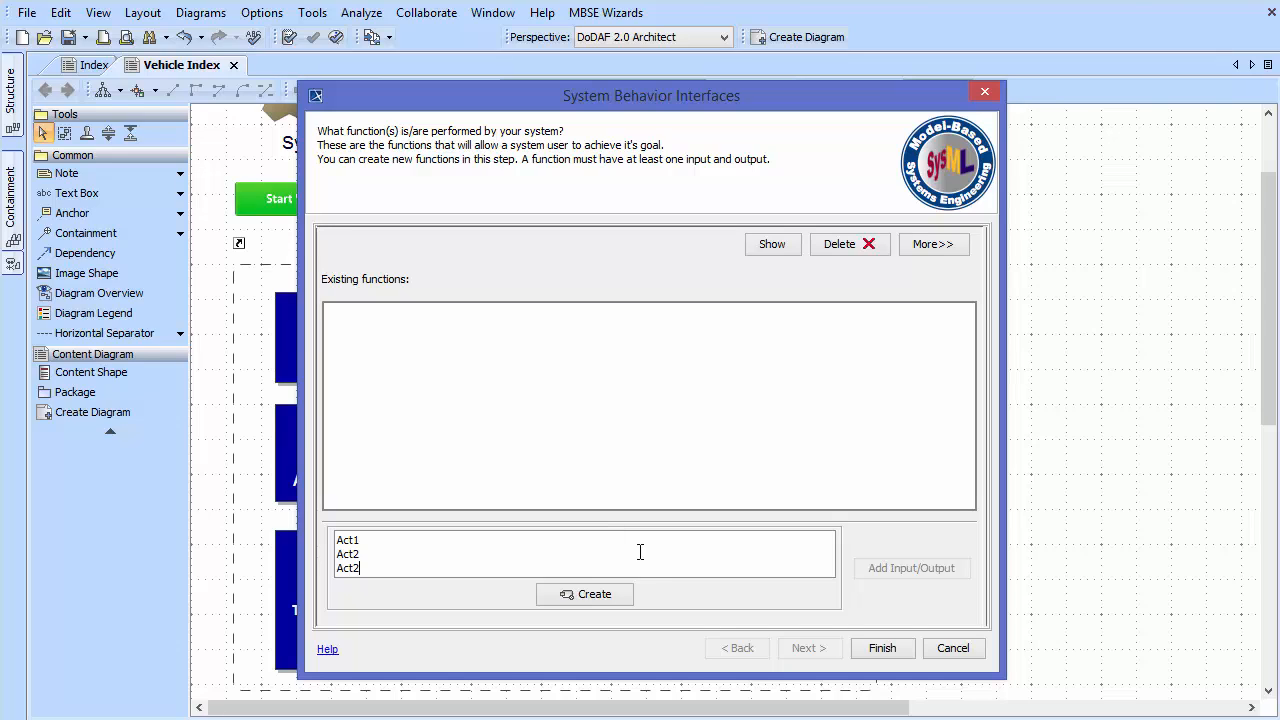
click(600, 595)
- Define an input parameter named Input1 for function Act1 and create a type named Type1 with the category Info
click(376, 311)
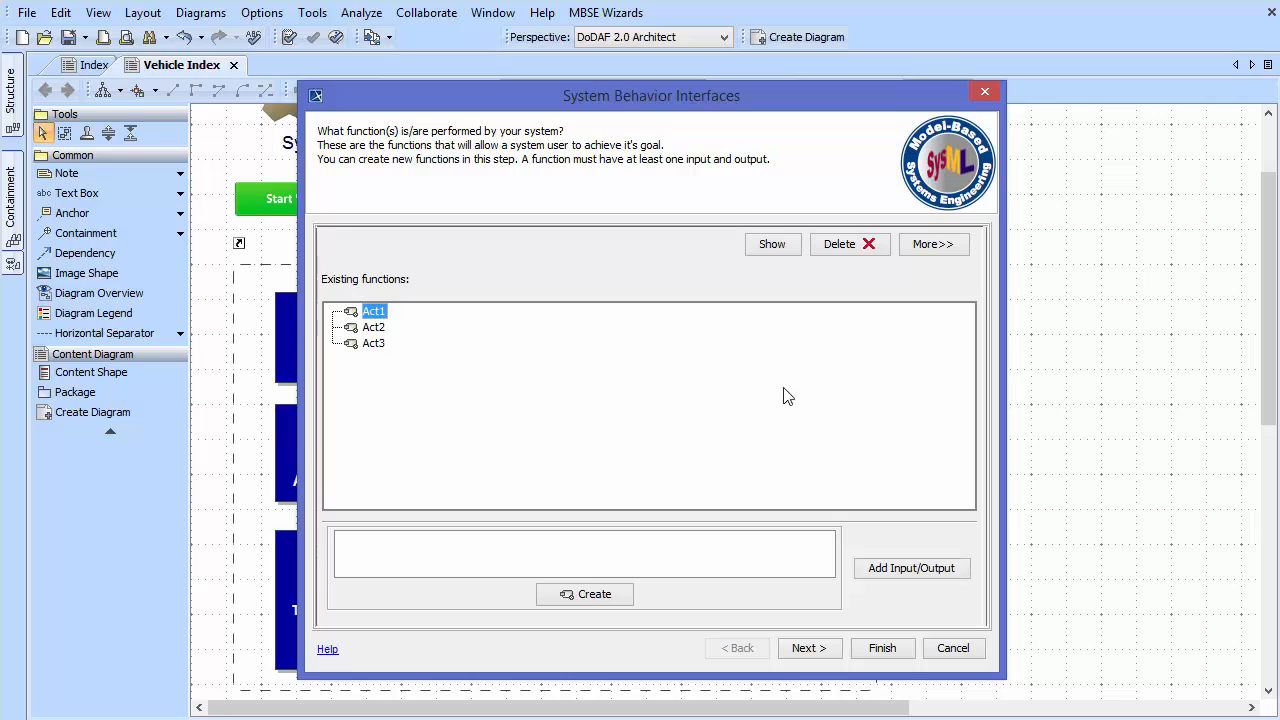
click(918, 570)
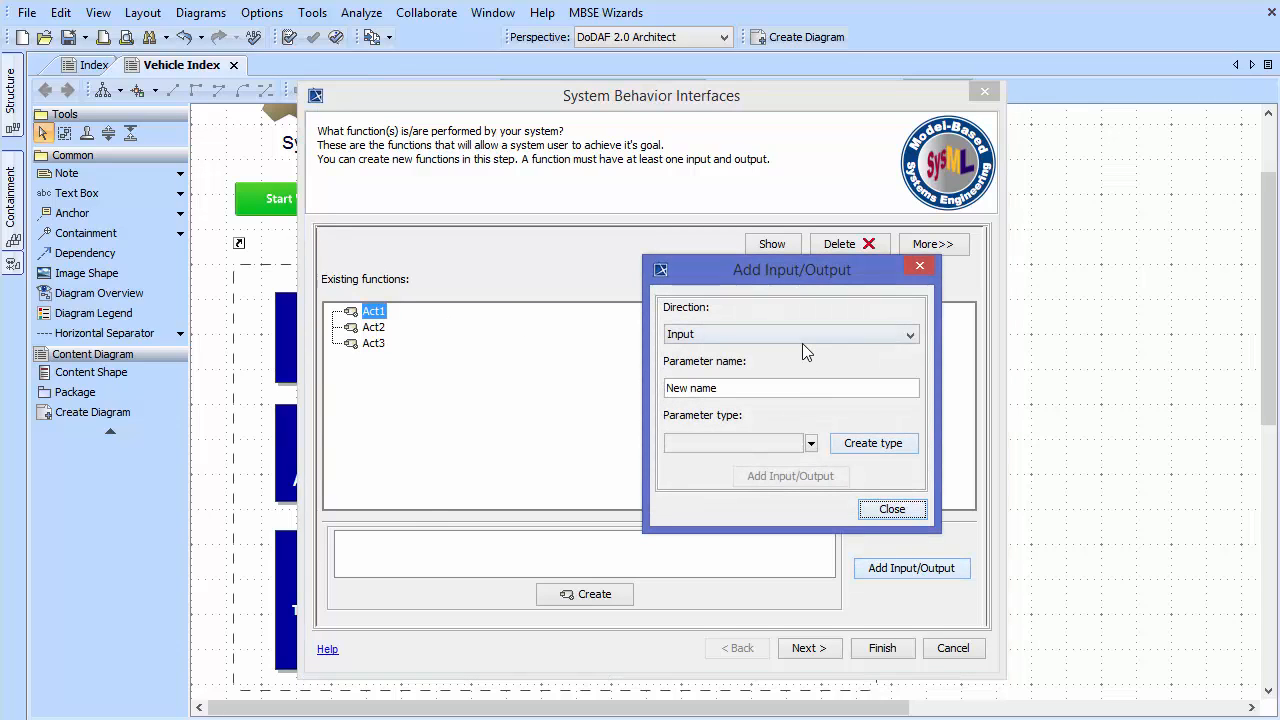
click(758, 387)
text(Input1)
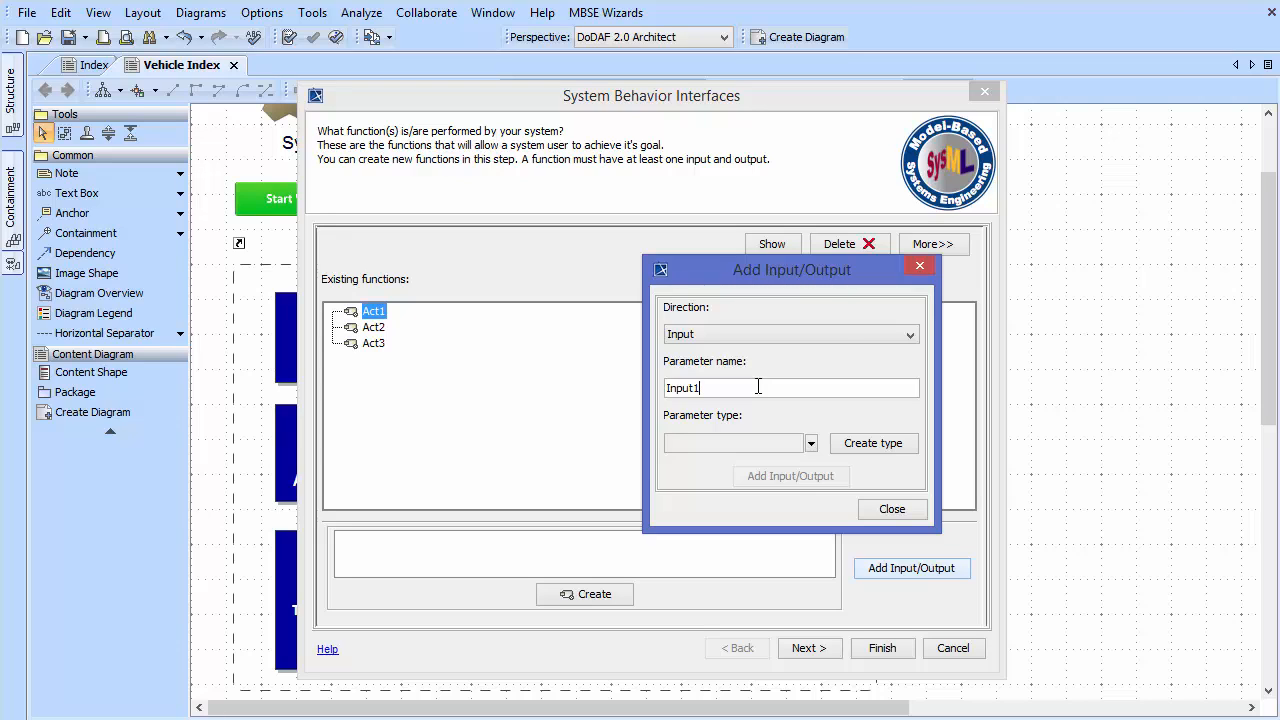
click(875, 443)
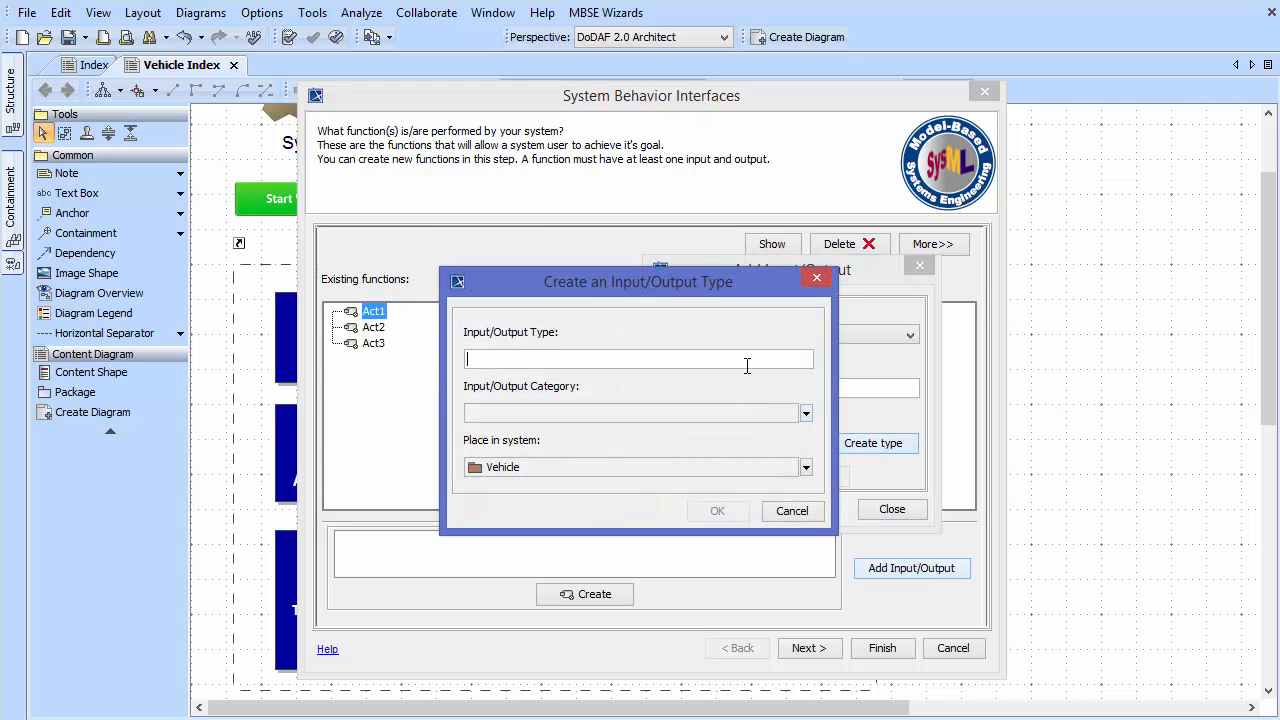
text(1)
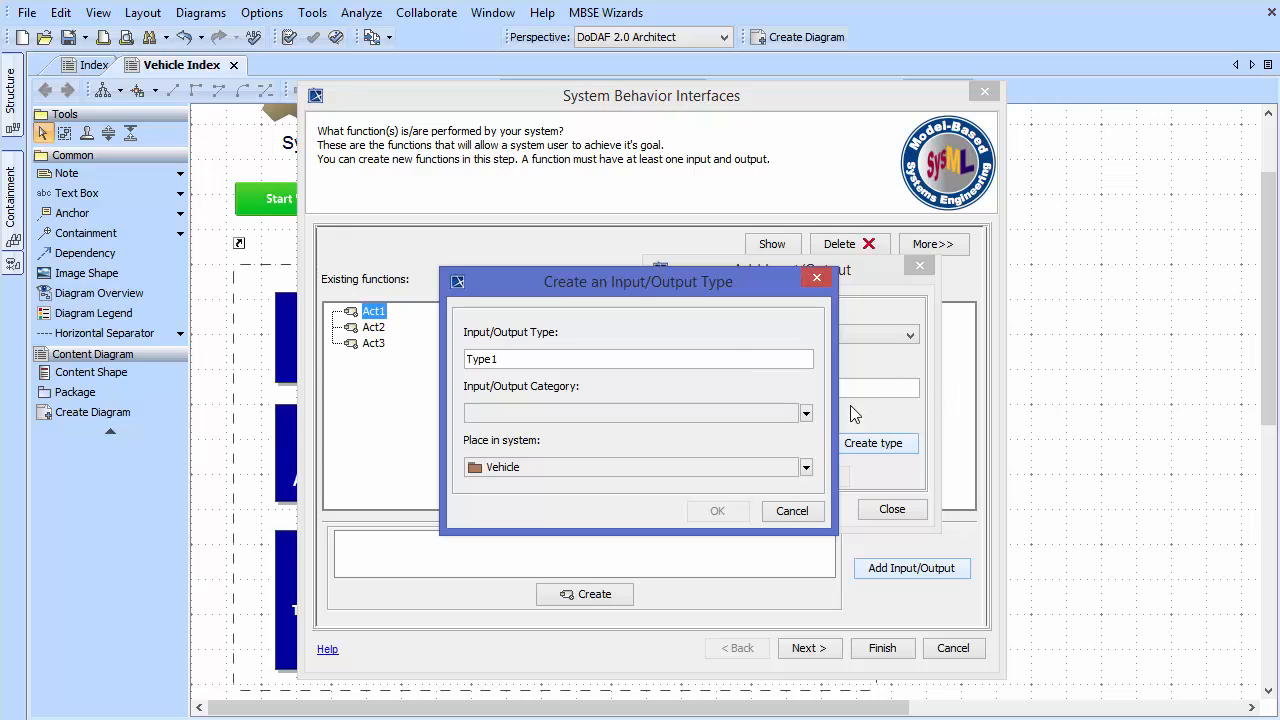
click(806, 414)
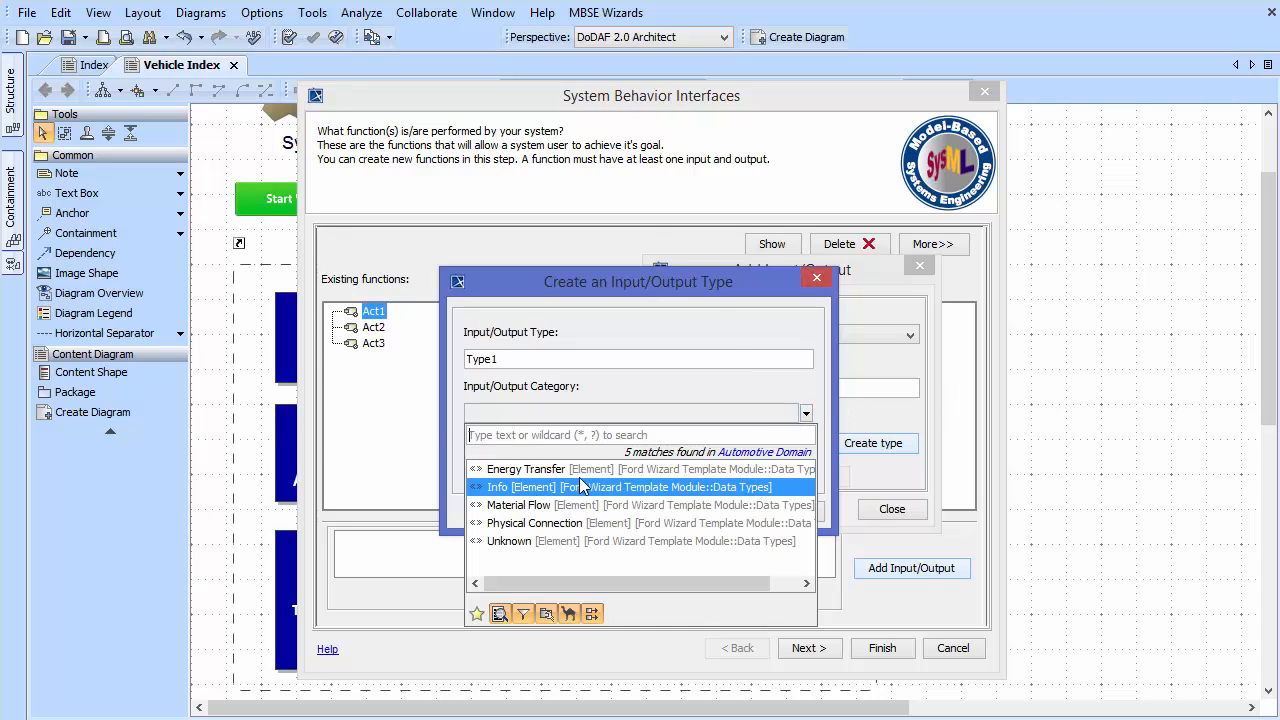
click(516, 487)
click(703, 511)
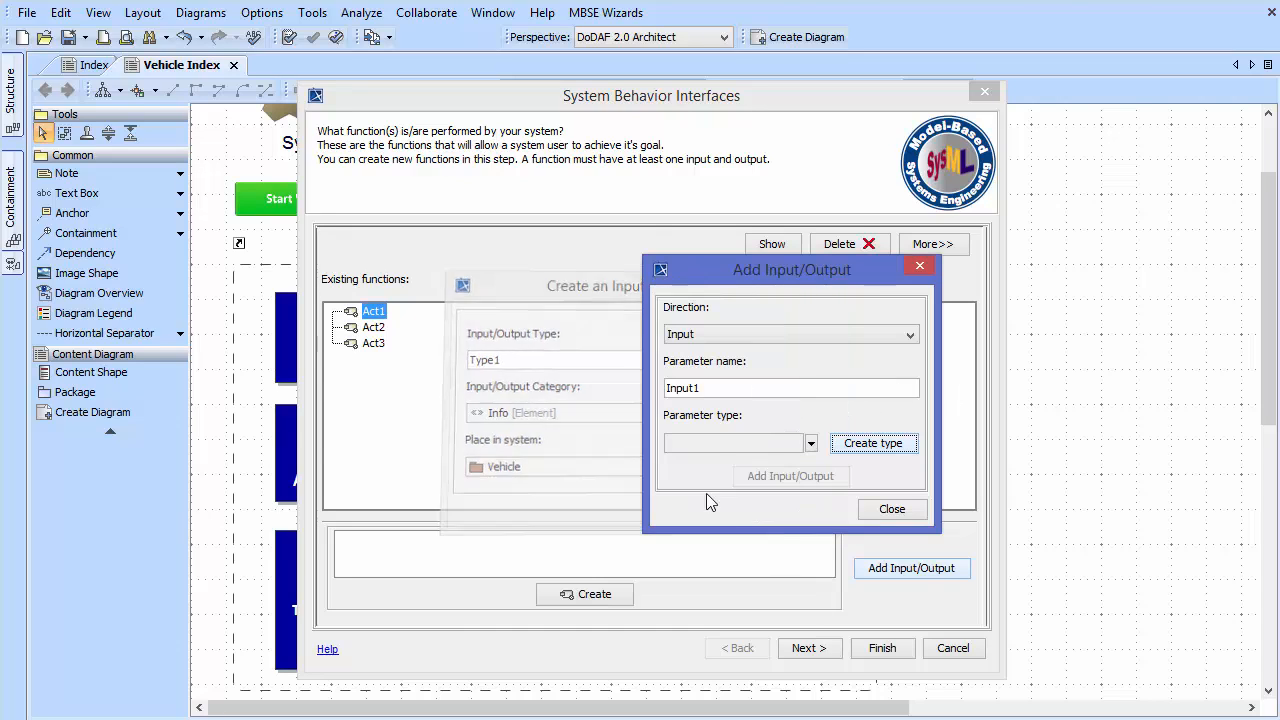
- Assign Type1 as the parameter type of Input1 and add the input to Act1
click(811, 443)
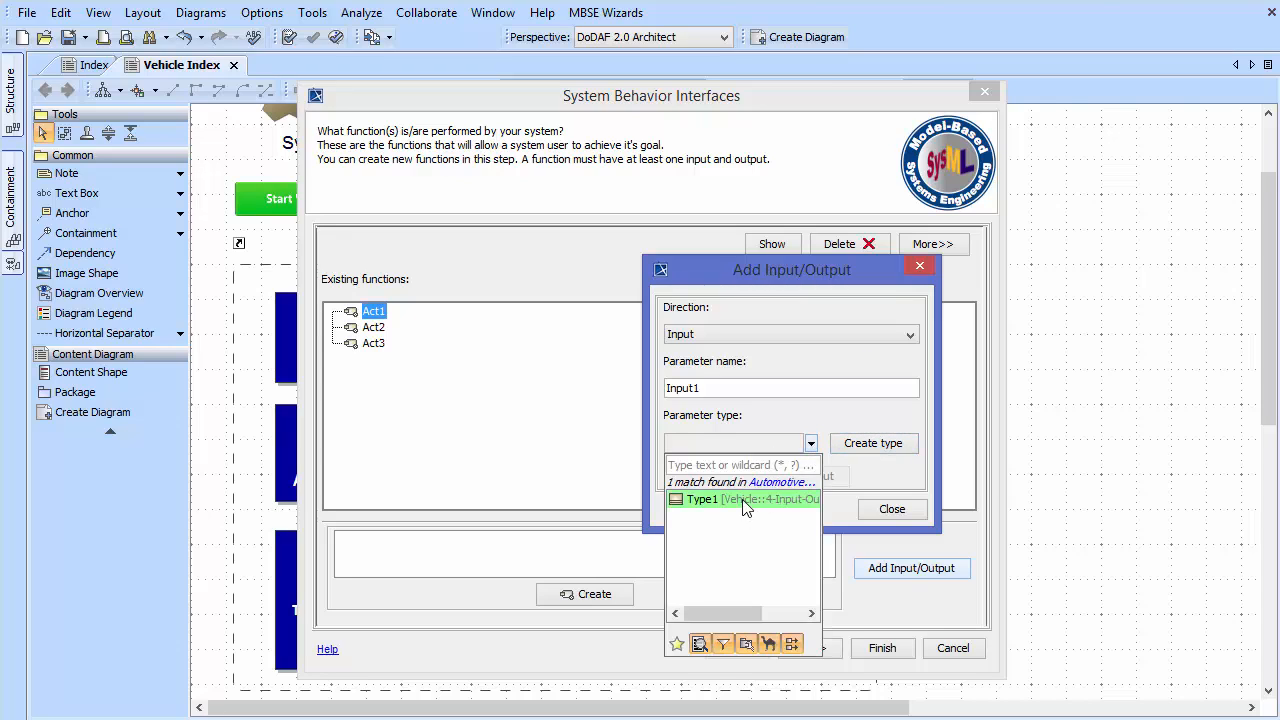
click(745, 508)
click(791, 479)
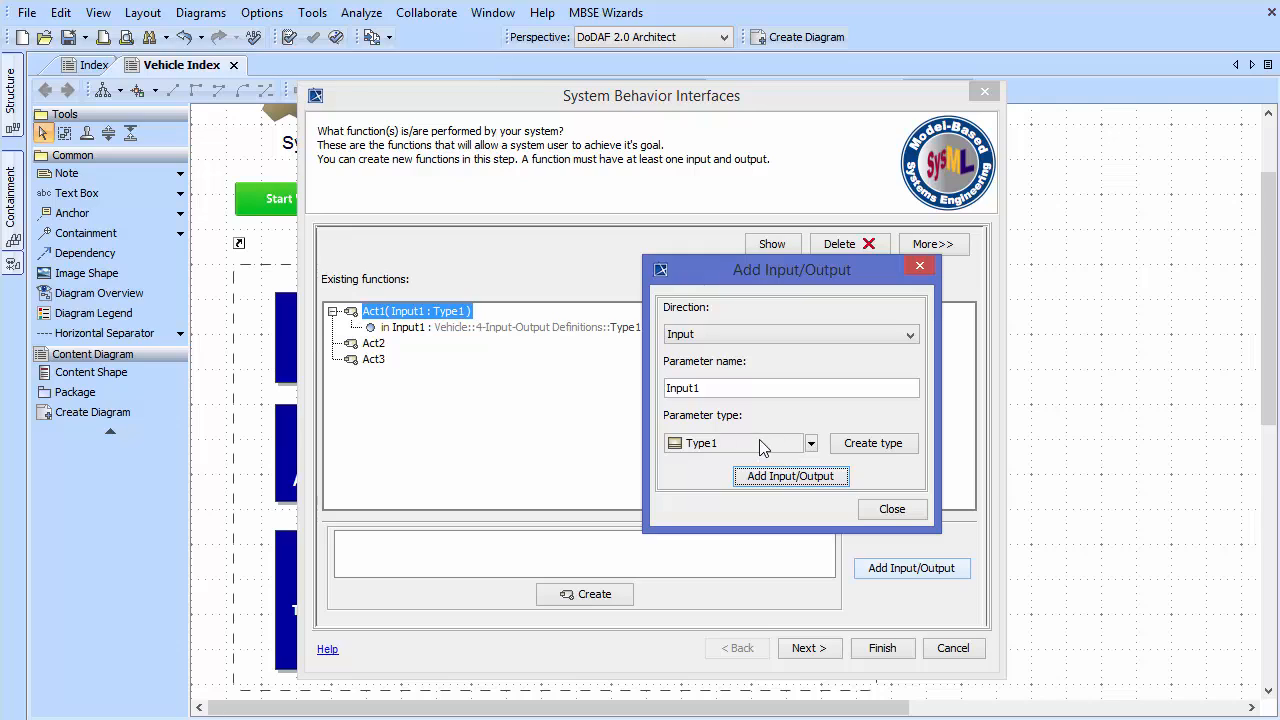
- Define an output parameter named Output1 for Act1 and create a type named Output1 with the category Material Flow
click(824, 334)
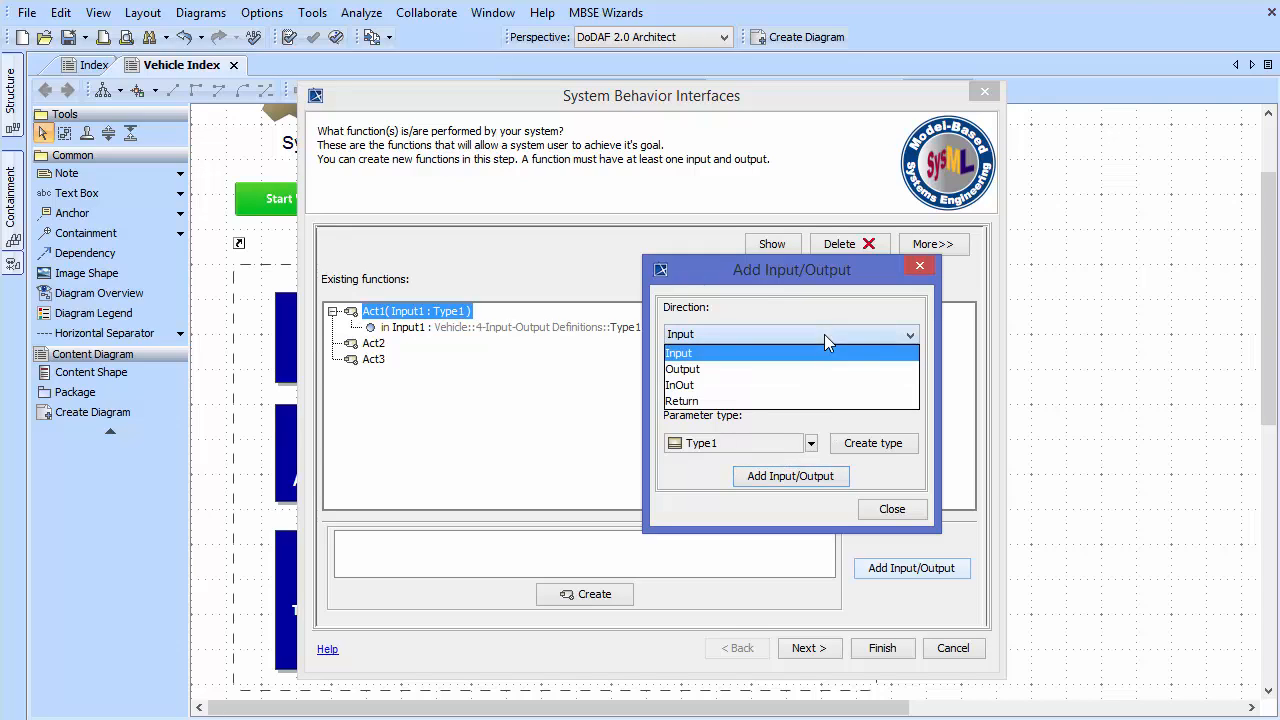
click(798, 365)
drag(750, 388, 629, 394)
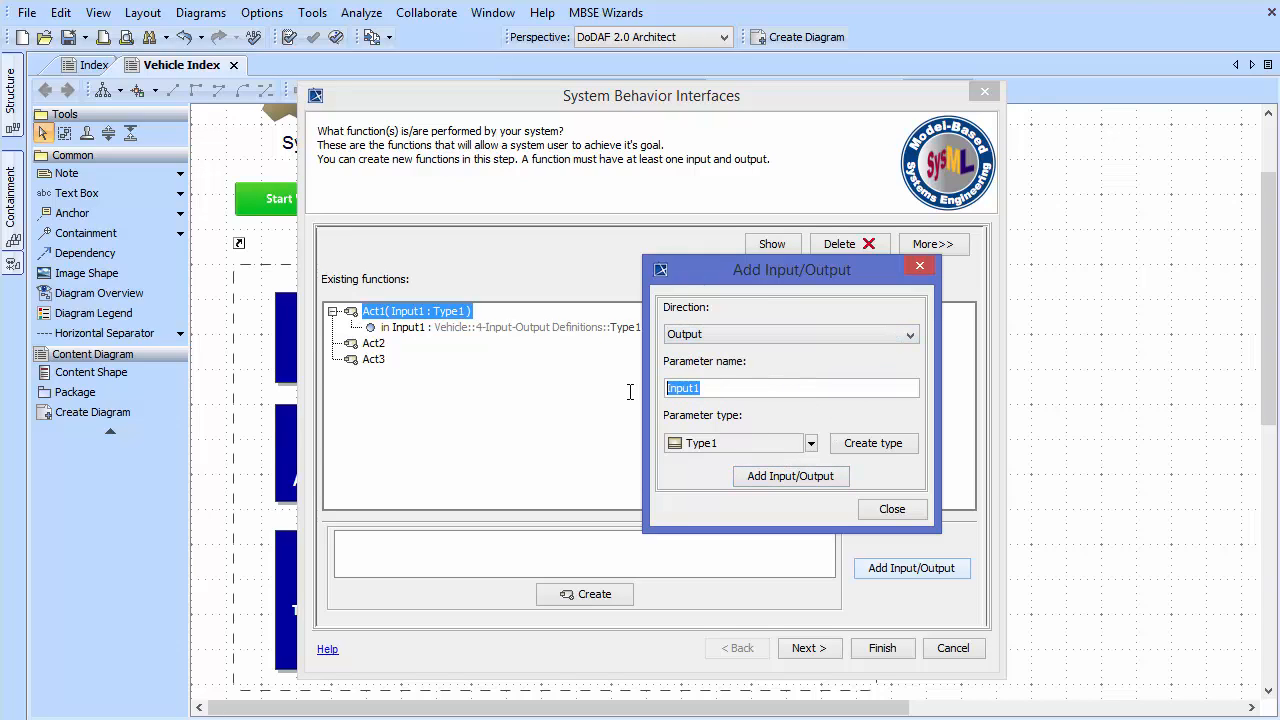
text(O)
click(896, 448)
text(Put)
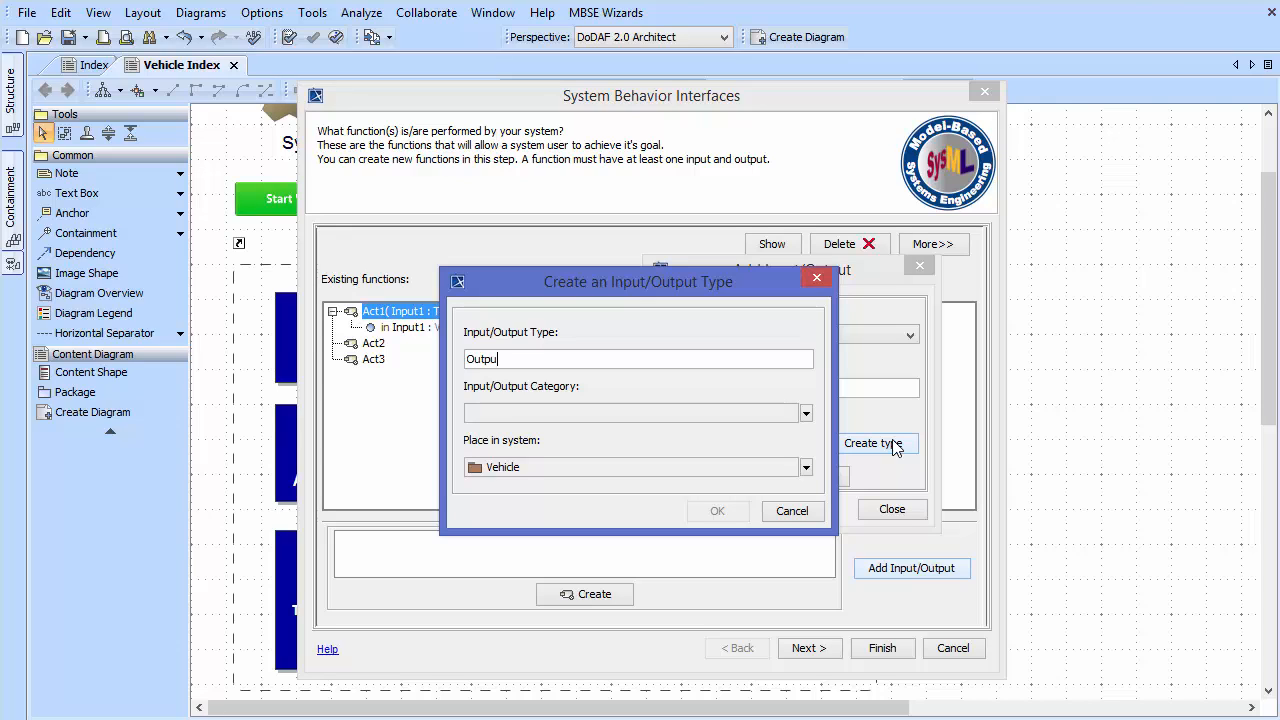
click(805, 413)
click(582, 518)
click(717, 511)
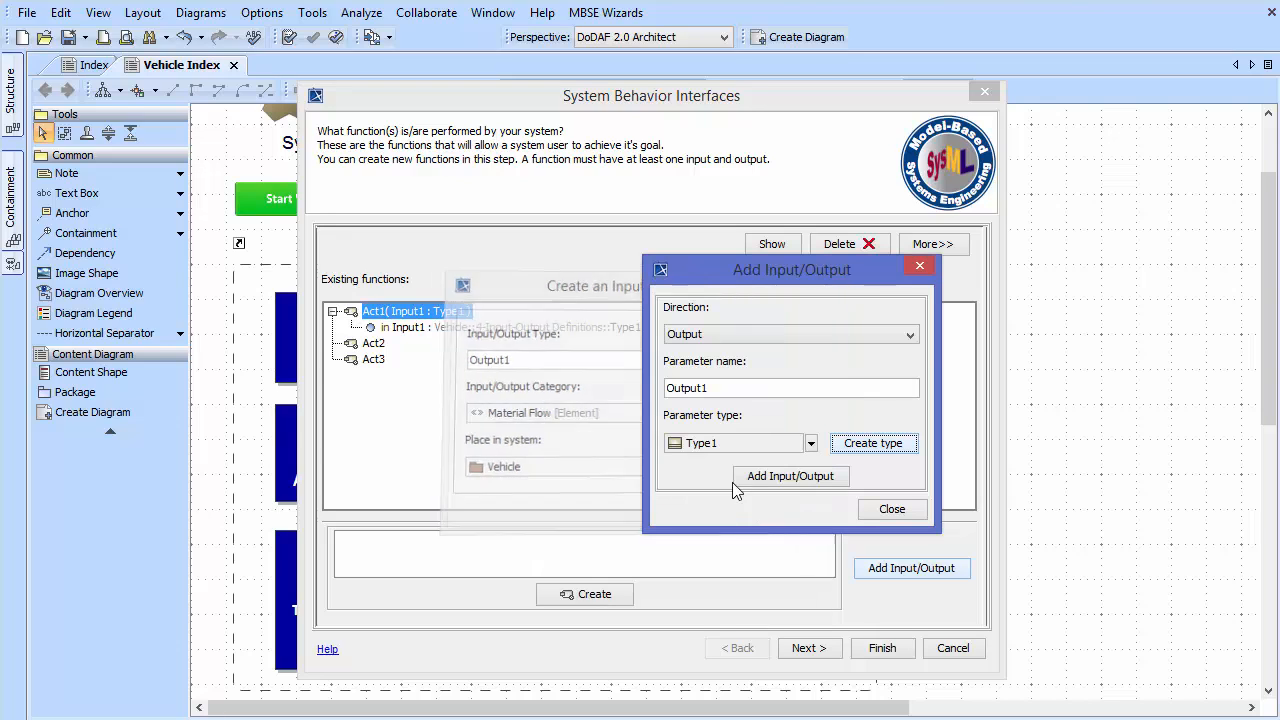
- Assign type Output1 to the output parameter, add it to Act1 and close the parameter dialog
click(811, 443)
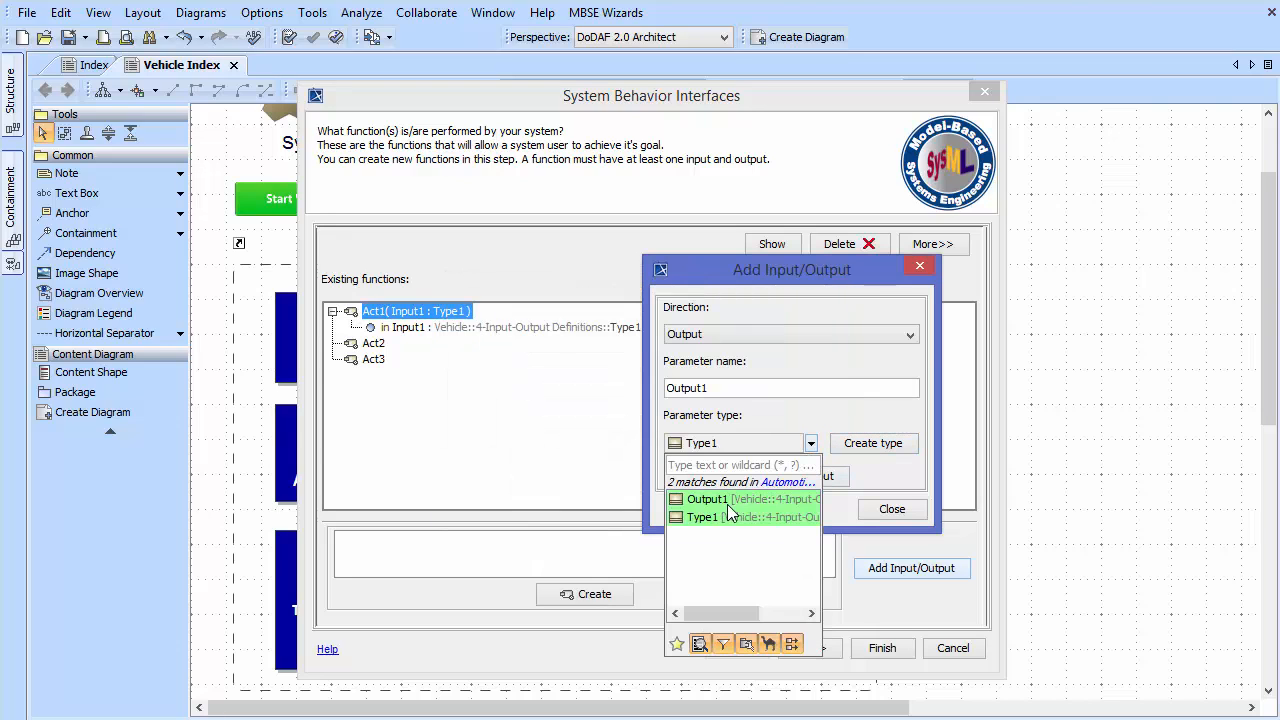
click(733, 497)
click(784, 477)
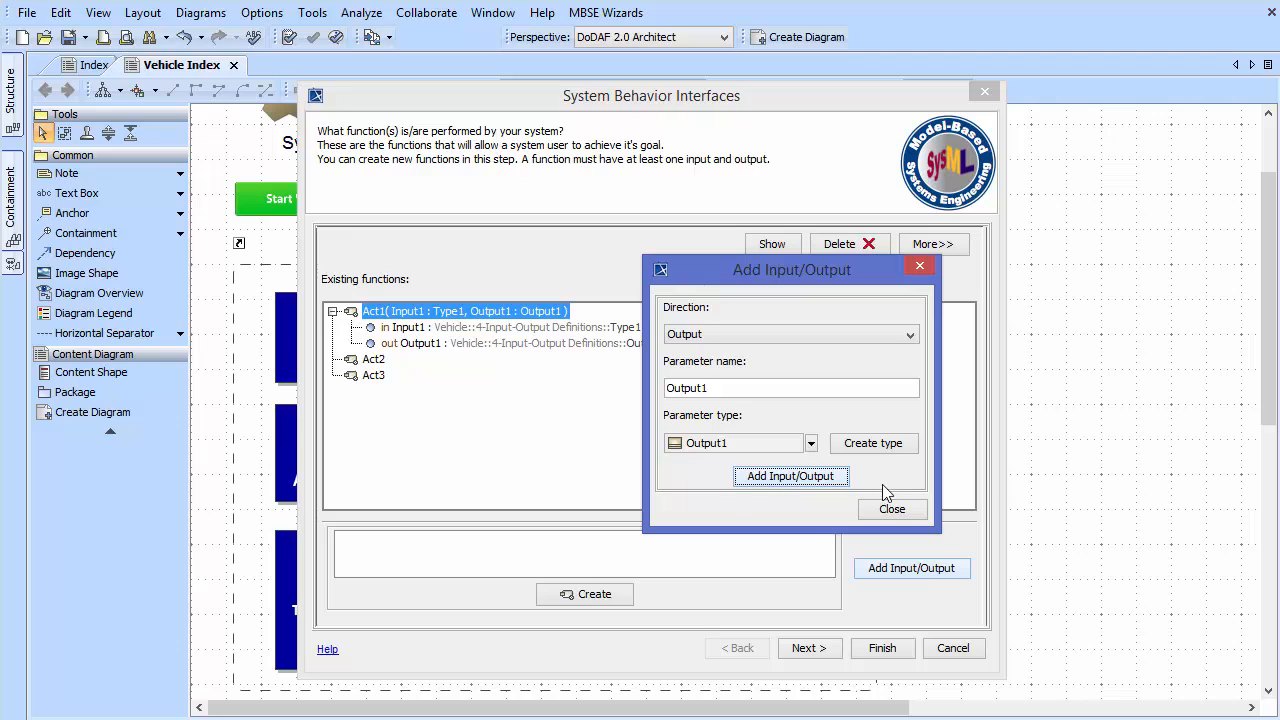
click(890, 510)
- Add an input parameter named Speed with parameter type Type1 to function Act3
click(370, 362)
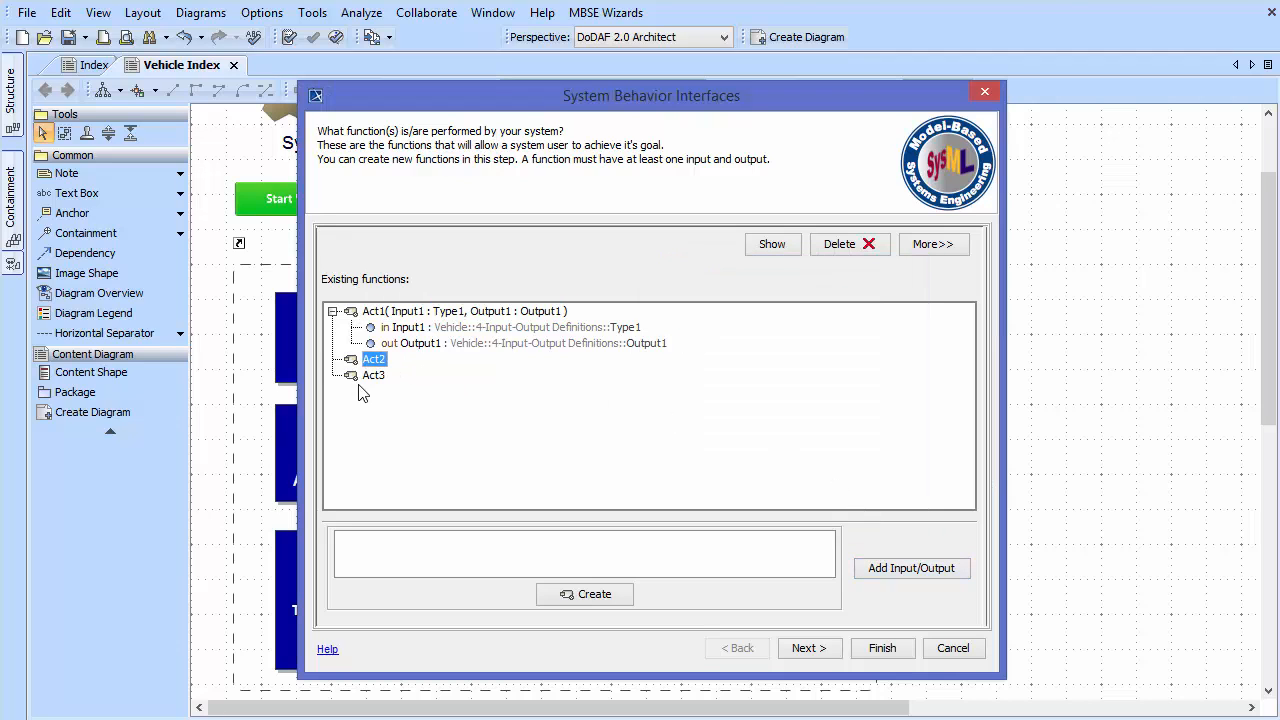
click(374, 378)
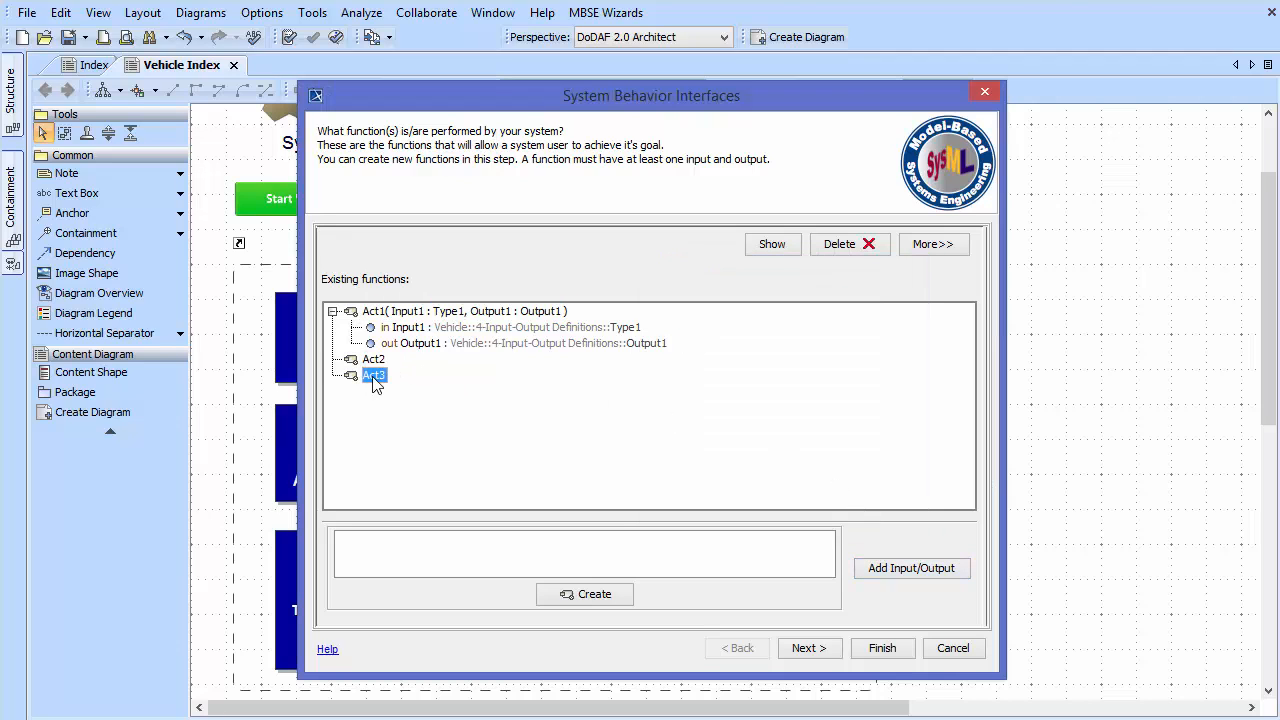
click(903, 567)
click(777, 332)
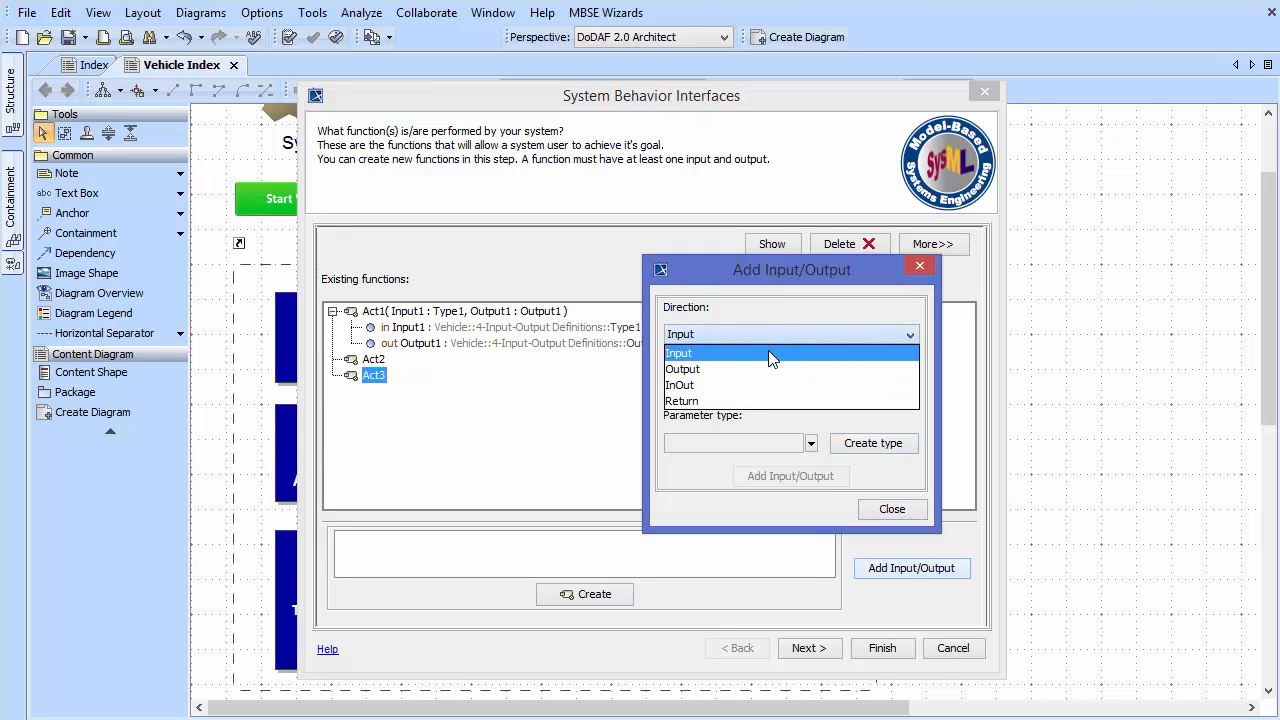
click(768, 352)
drag(749, 389, 638, 387)
key(BackSpace)
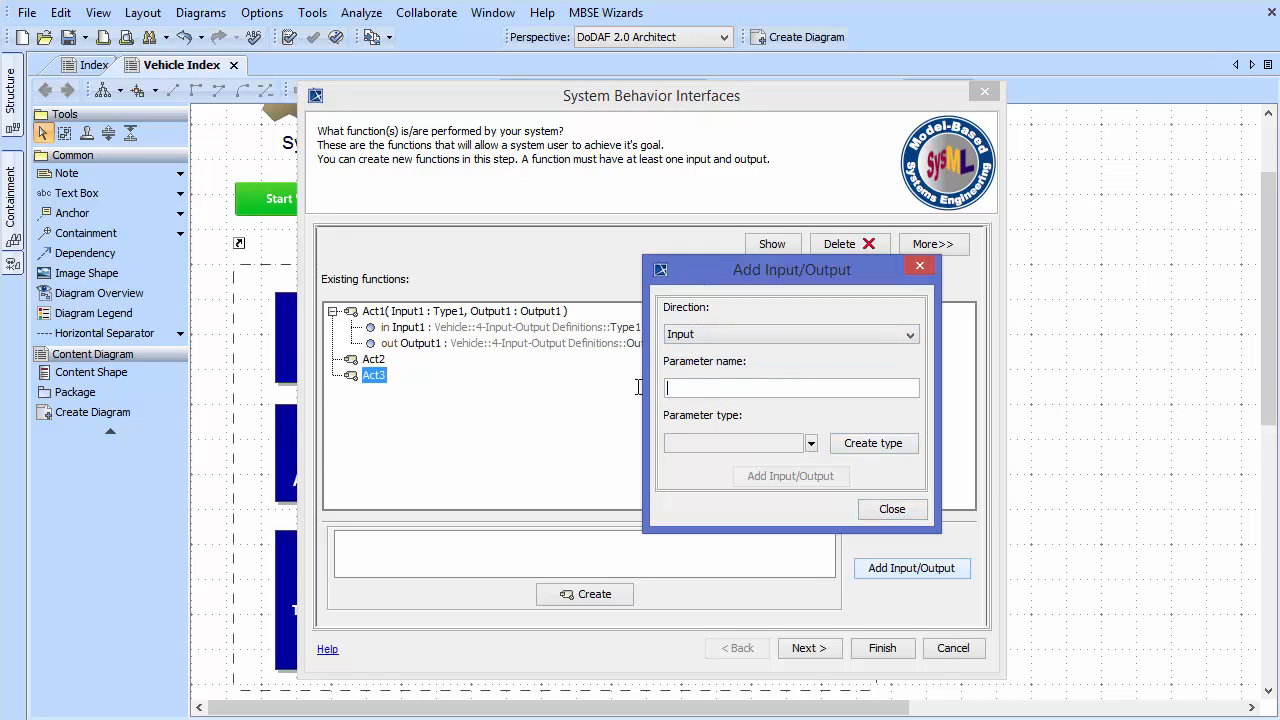
text(Speed)
click(811, 443)
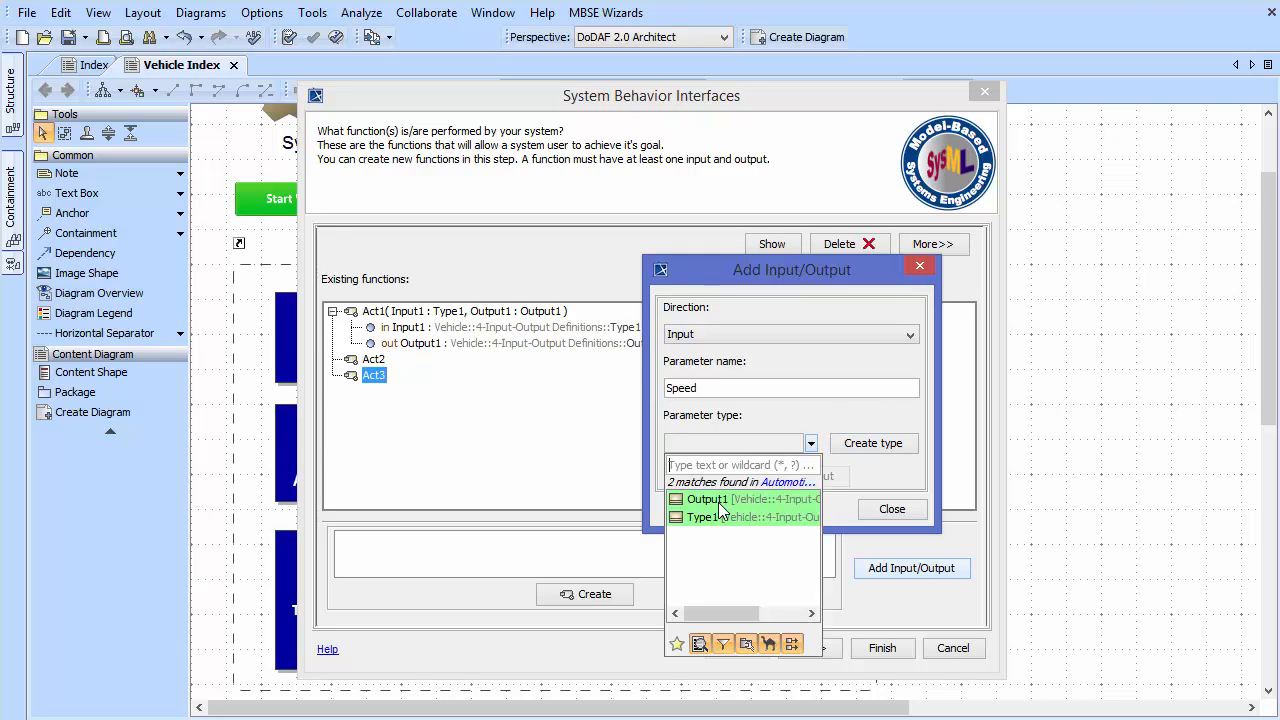
click(702, 518)
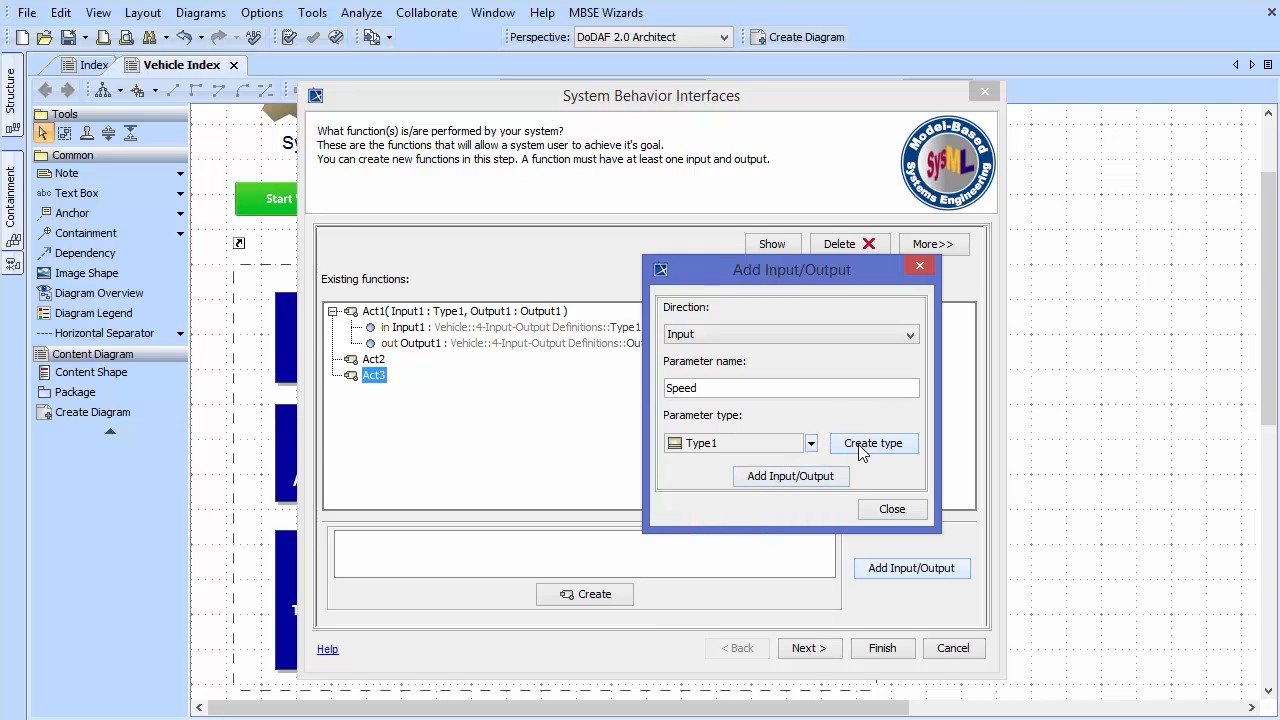
click(808, 478)
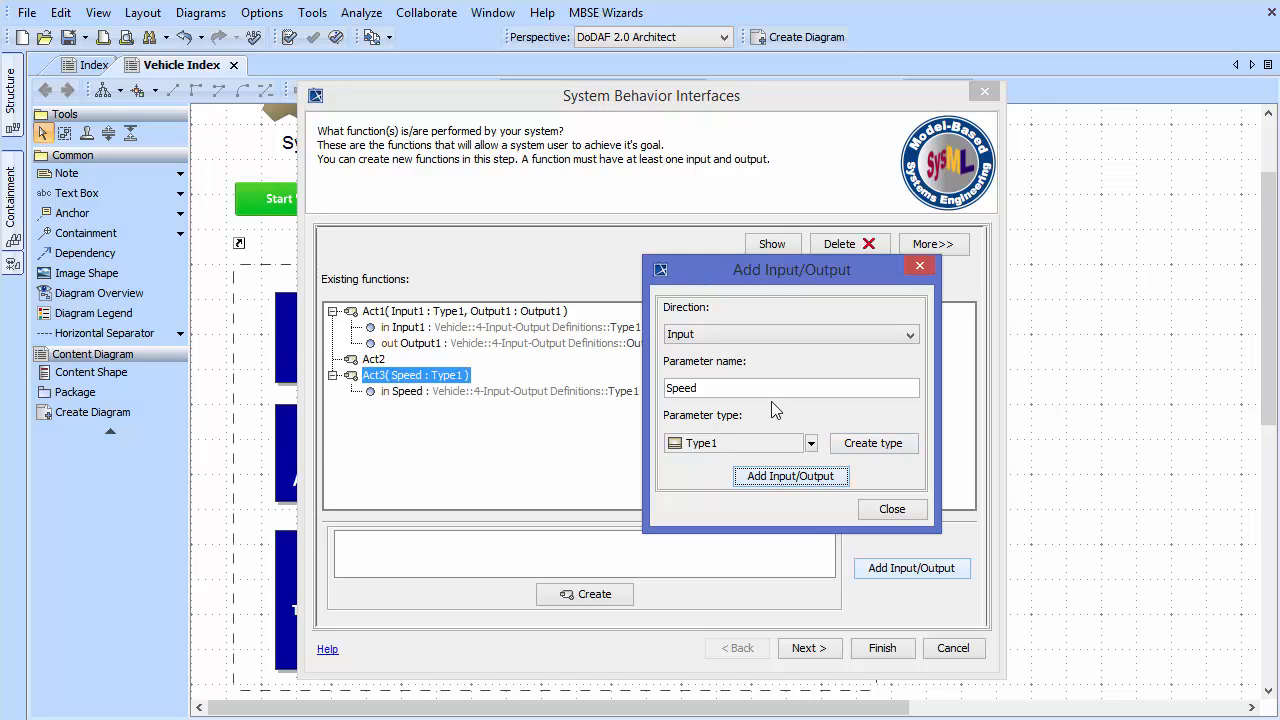
- Add an output parameter named Speed with parameter type Output1 to function Act3
click(736, 336)
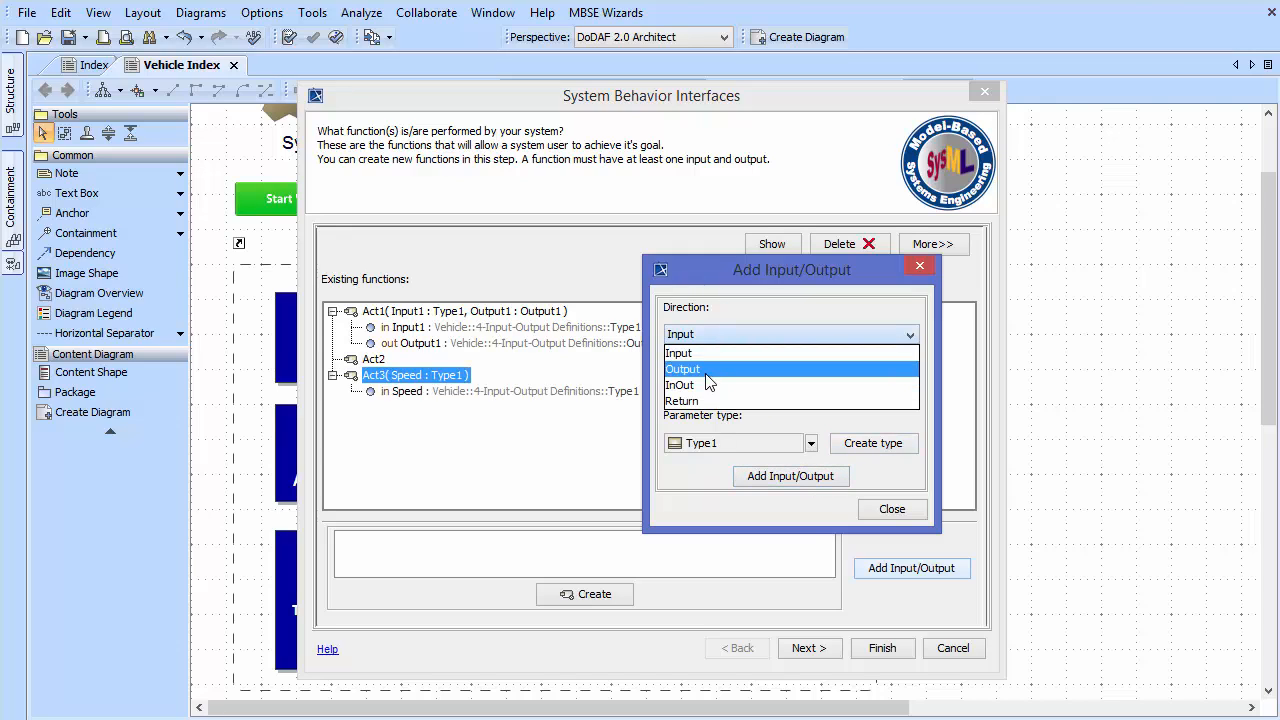
click(706, 374)
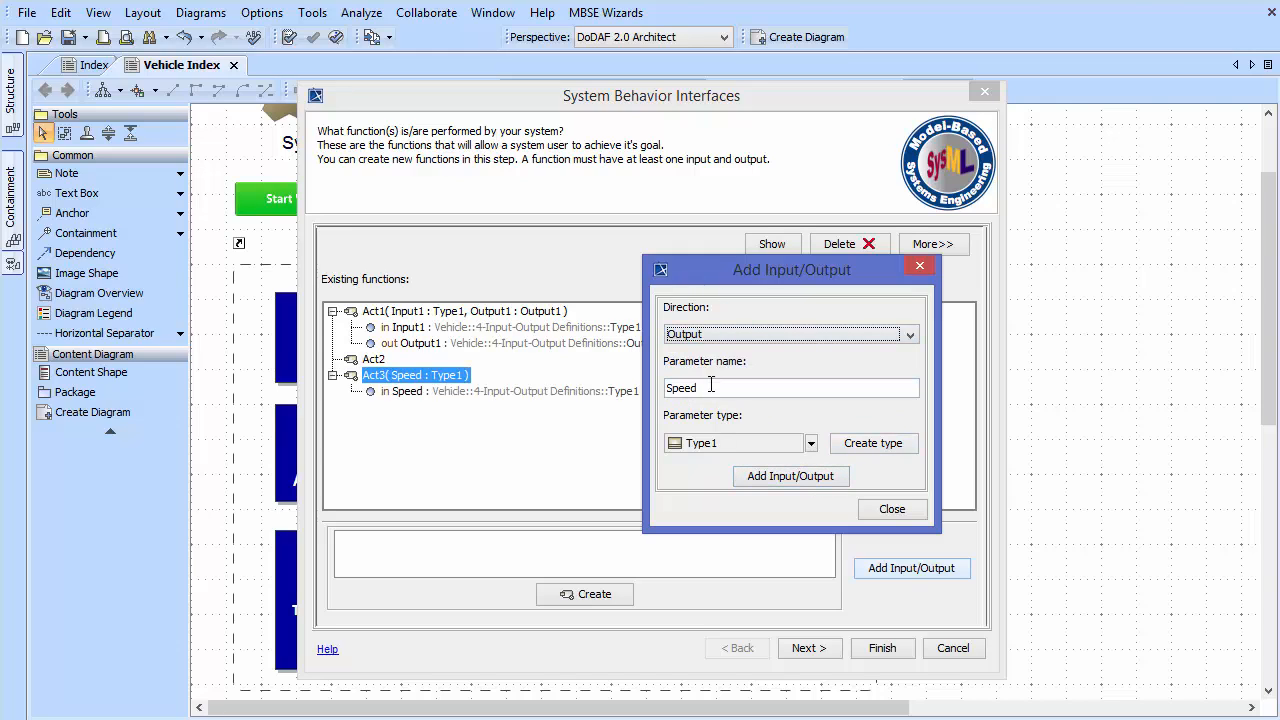
click(812, 443)
click(745, 494)
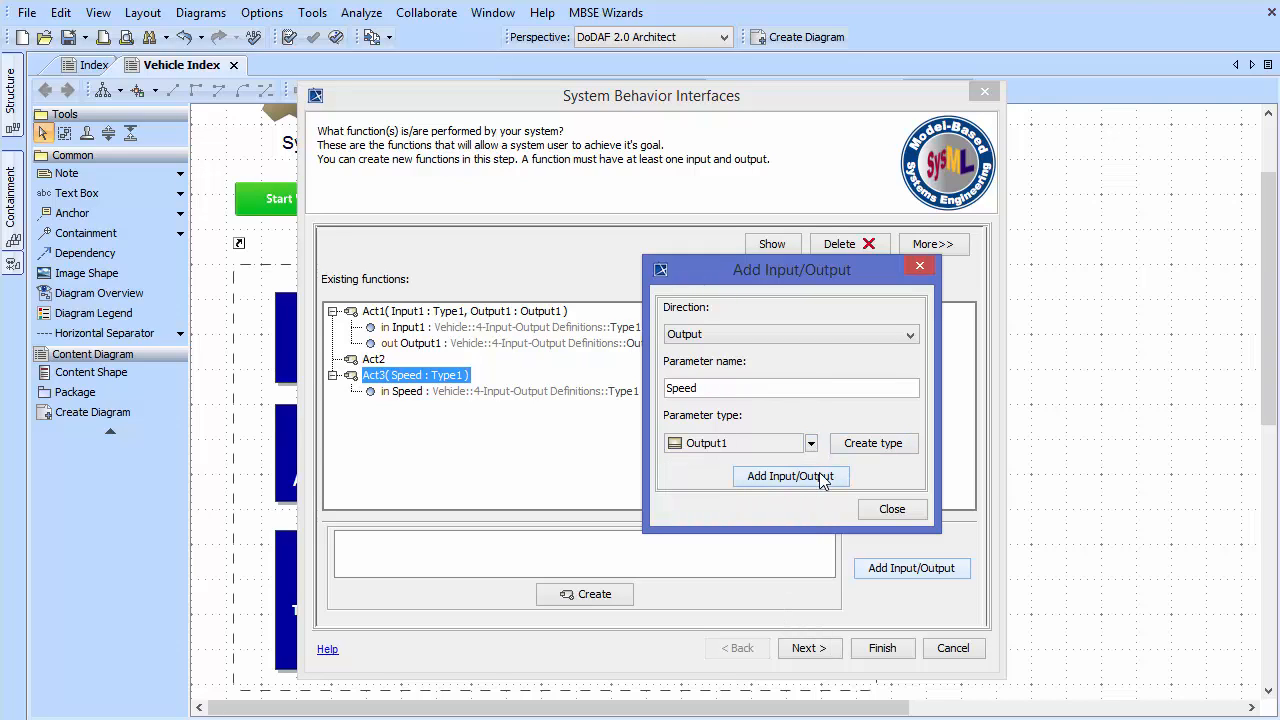
click(820, 477)
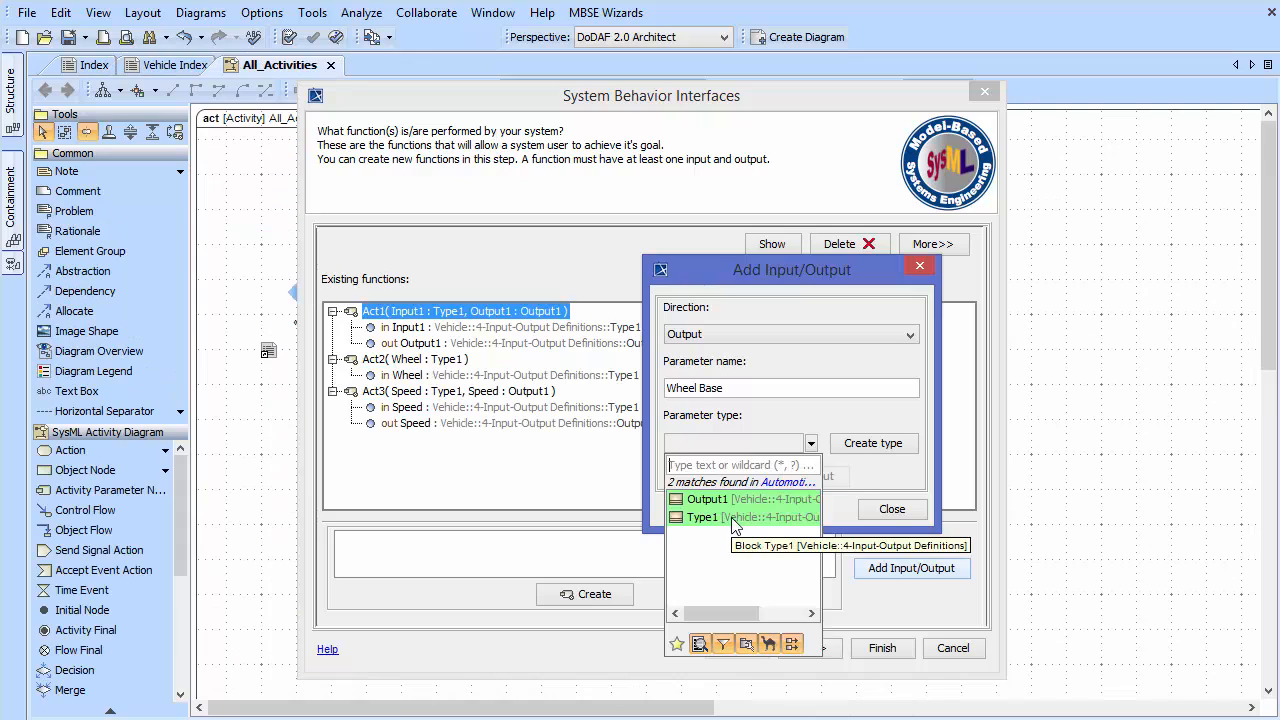
- Assign Type1 to the Wheel Base output, add it to Act1 and close the parameter dialog
click(748, 509)
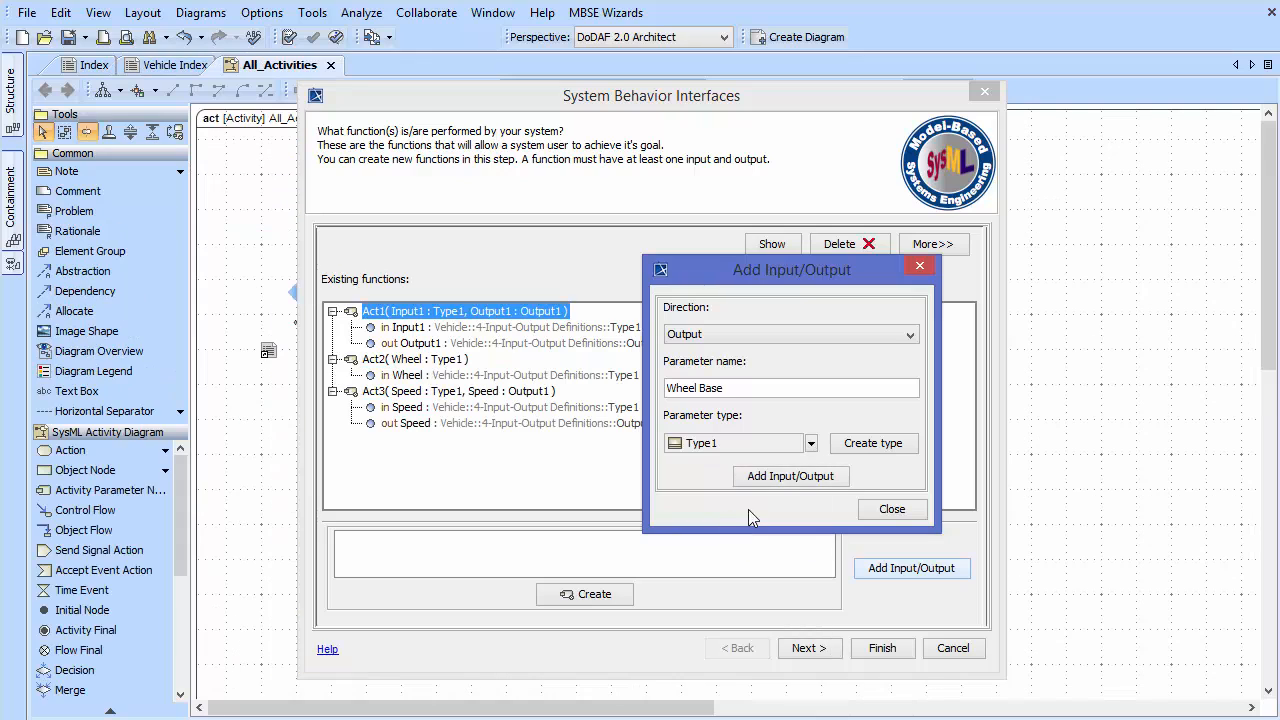
click(805, 480)
click(889, 509)
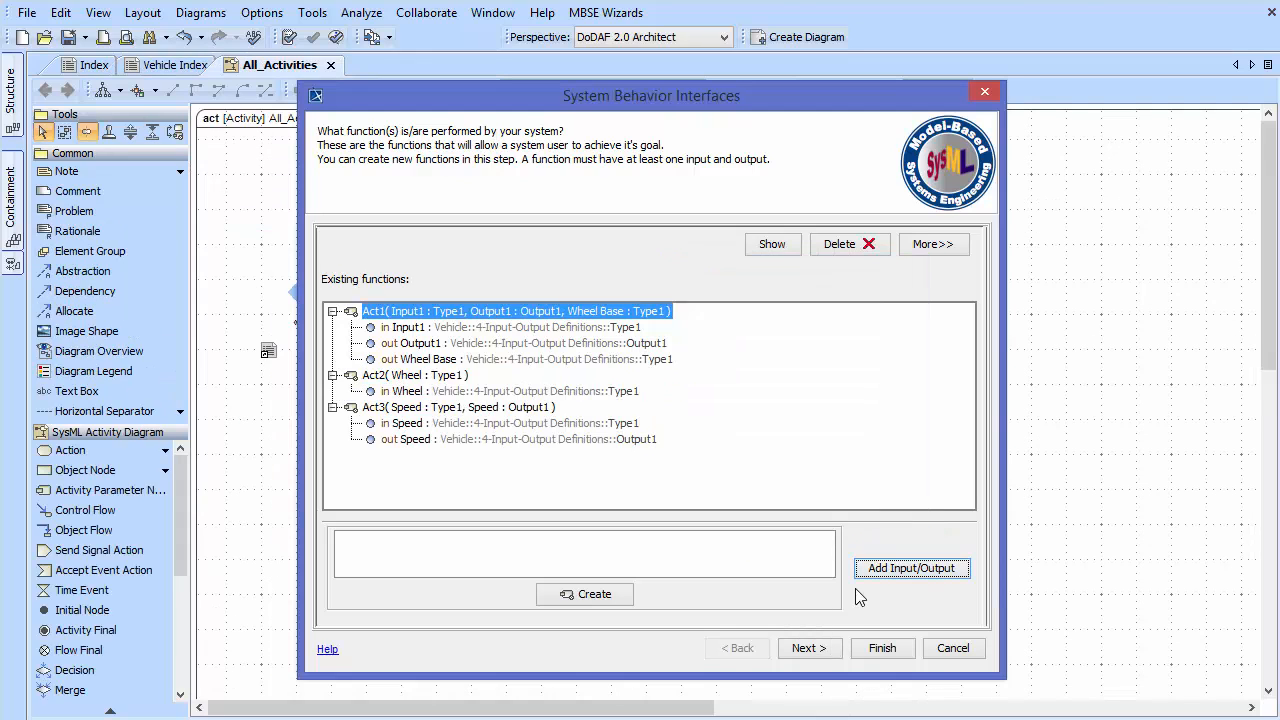
- Proceed with a new diagram and select functions Act1, Act2 and Act3, leaving out All_Activities, as the elements to connect
click(807, 648)
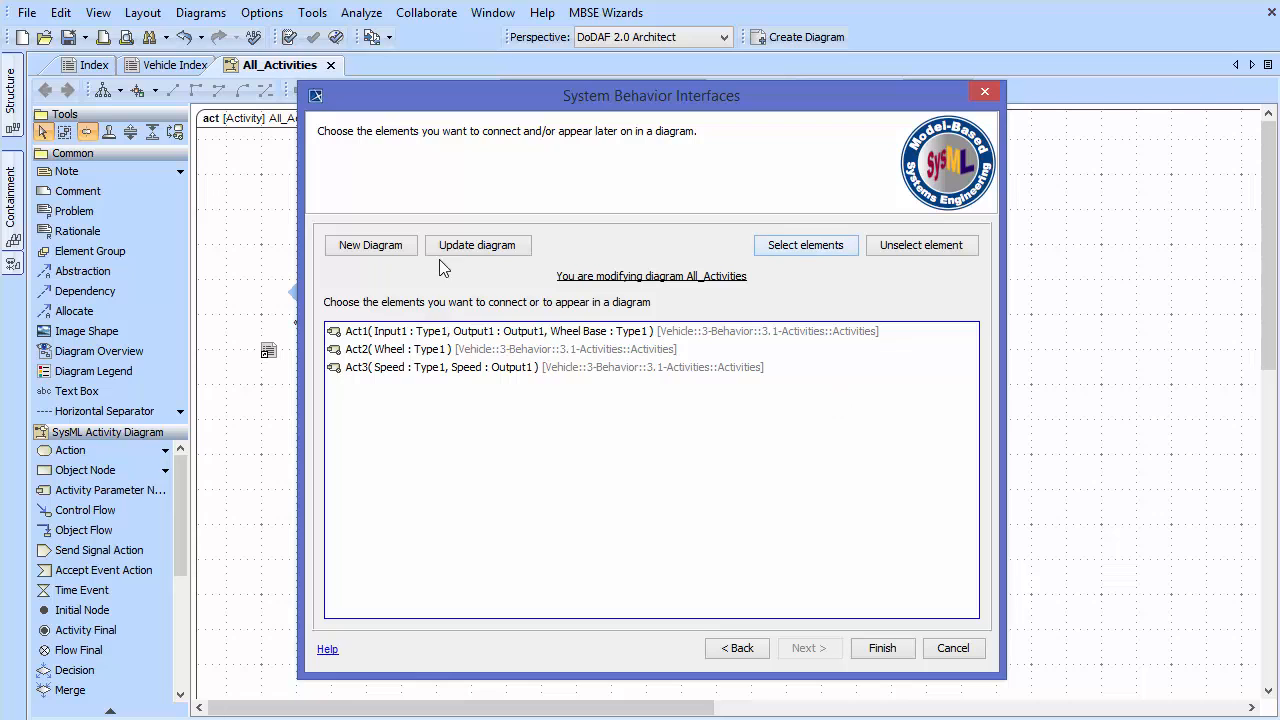
click(395, 248)
click(820, 250)
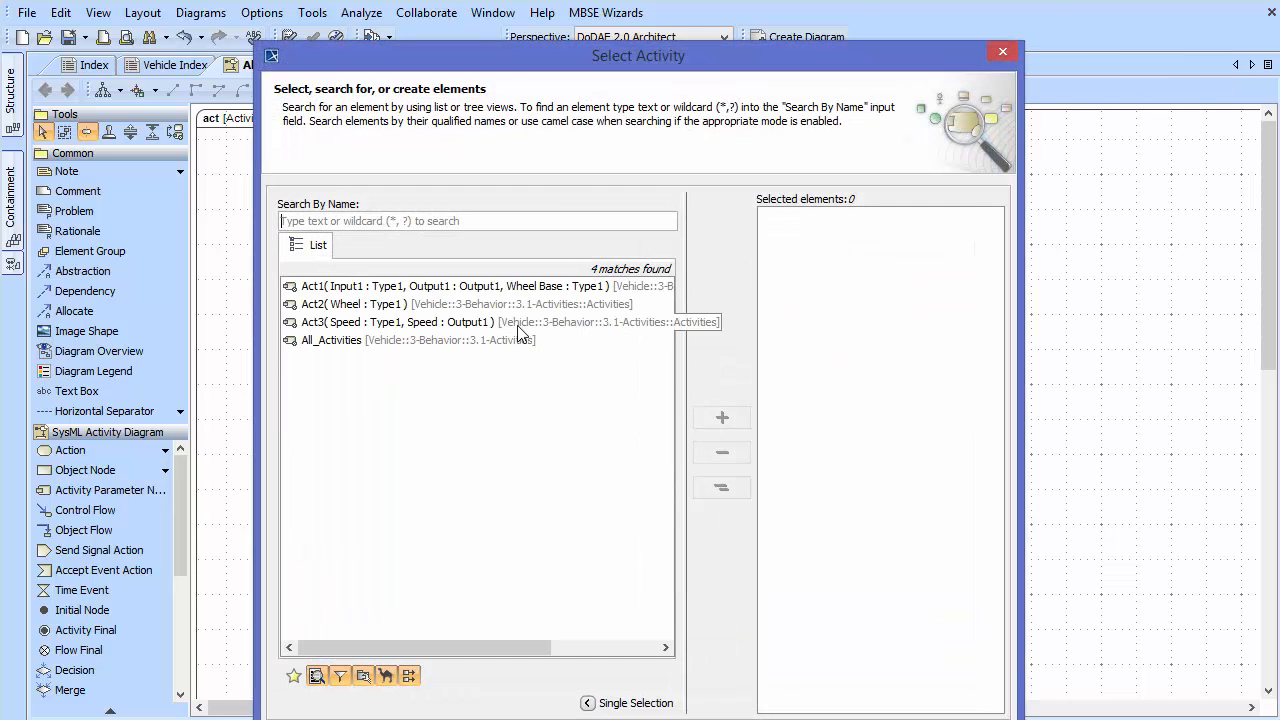
drag(457, 288, 615, 358)
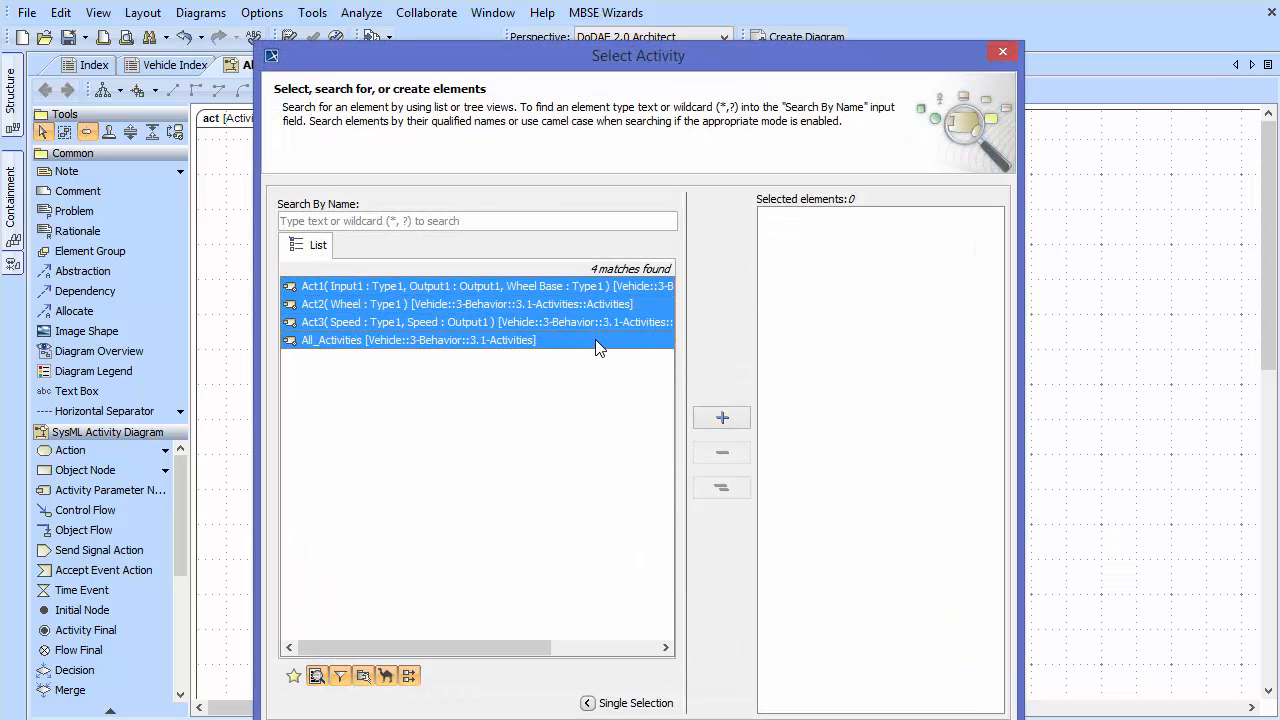
ctrl+click(598, 341)
click(722, 417)
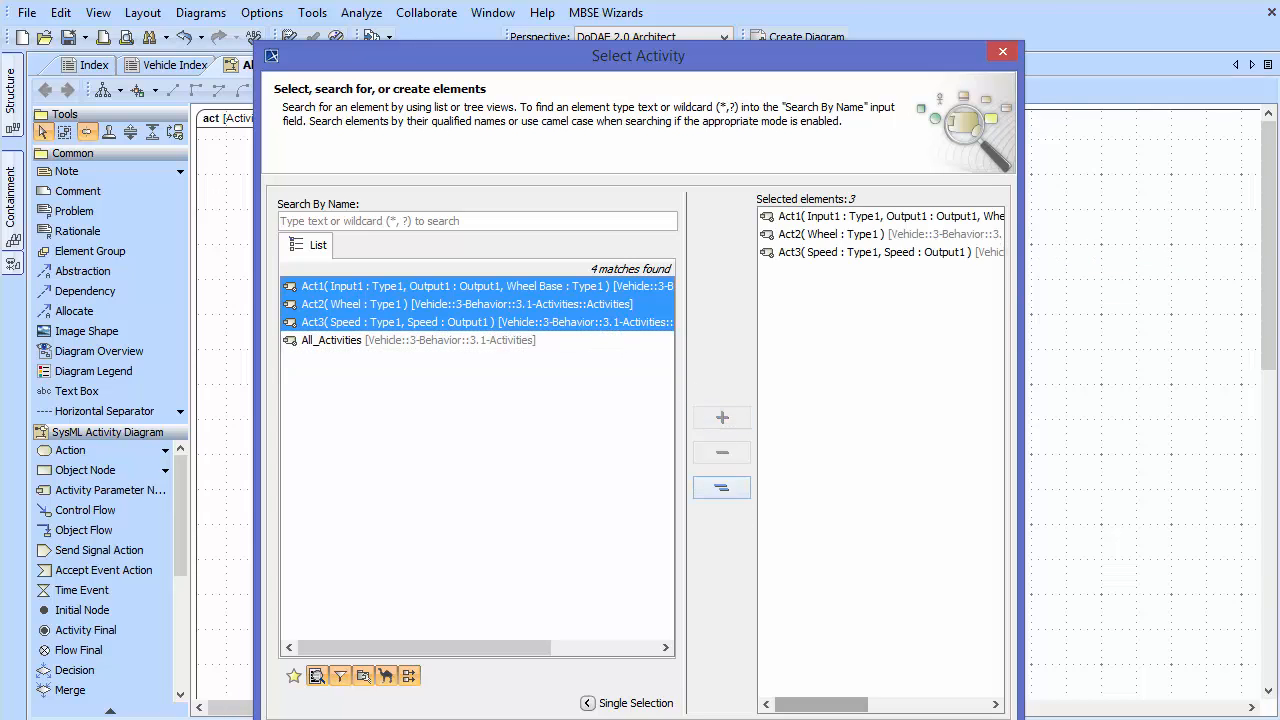
key(Return)
click(829, 655)
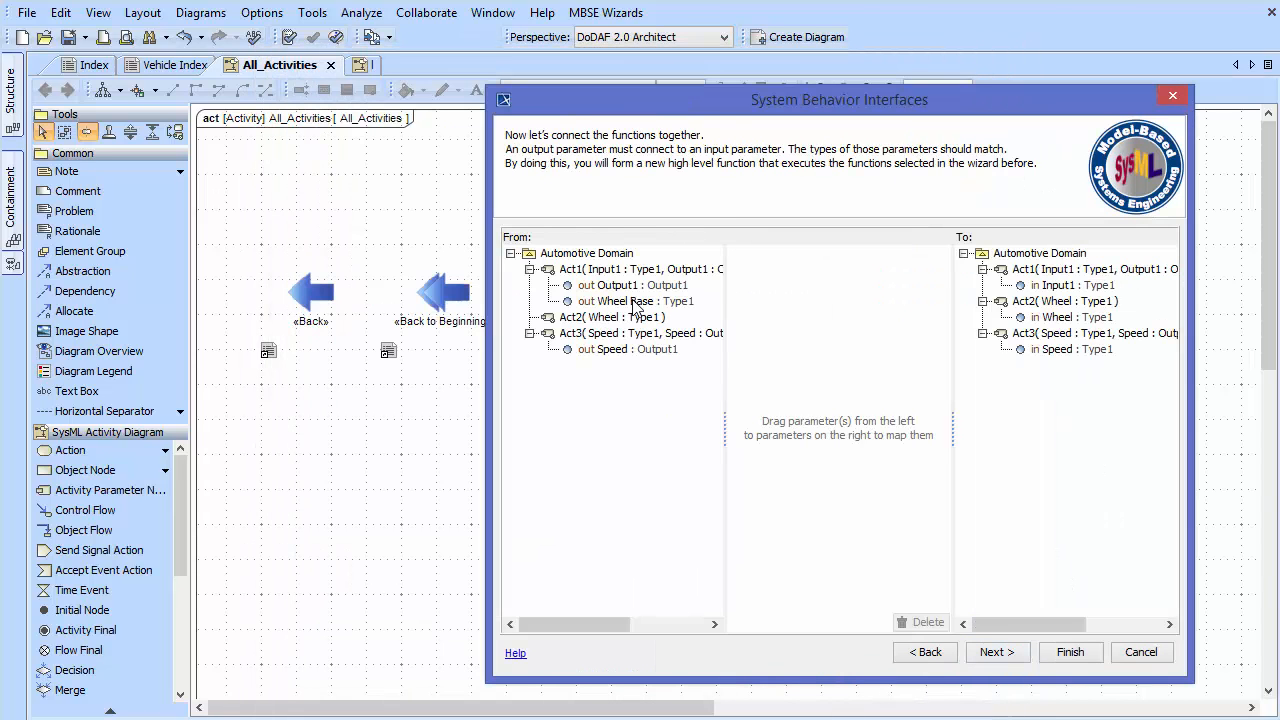
- Map Act1's Wheel Base output to Act2's Wheel input and Act3's Speed input, and accept the mapping
drag(634, 305, 1035, 318)
drag(613, 312, 1032, 349)
click(995, 652)
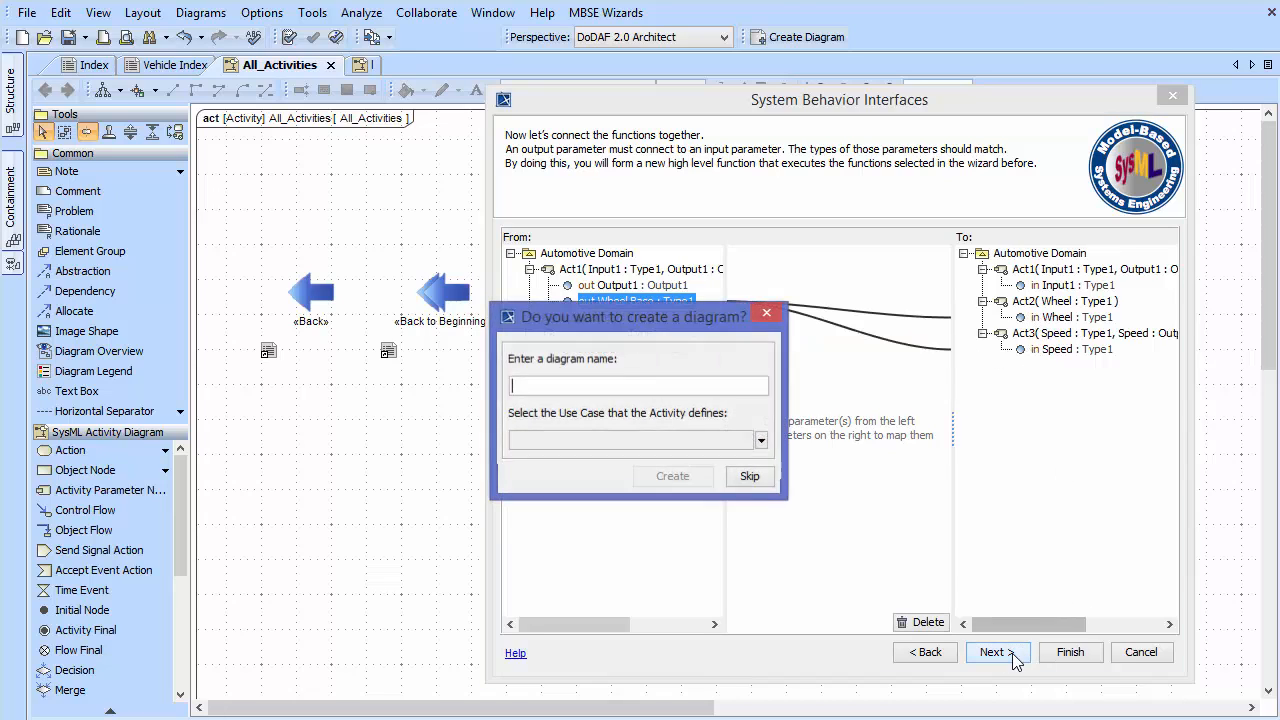
- Create the activity diagram of the connected functions with the name s and finish the wizard
text(s)
click(680, 480)
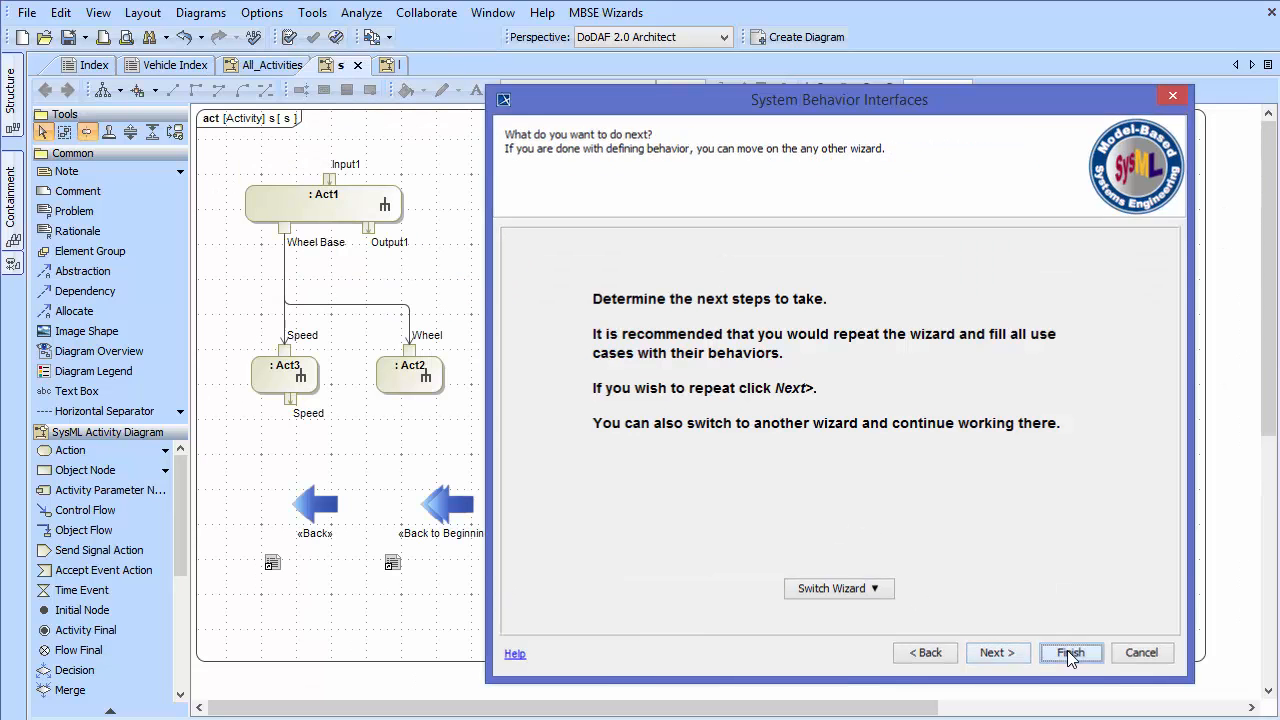
click(1067, 651)
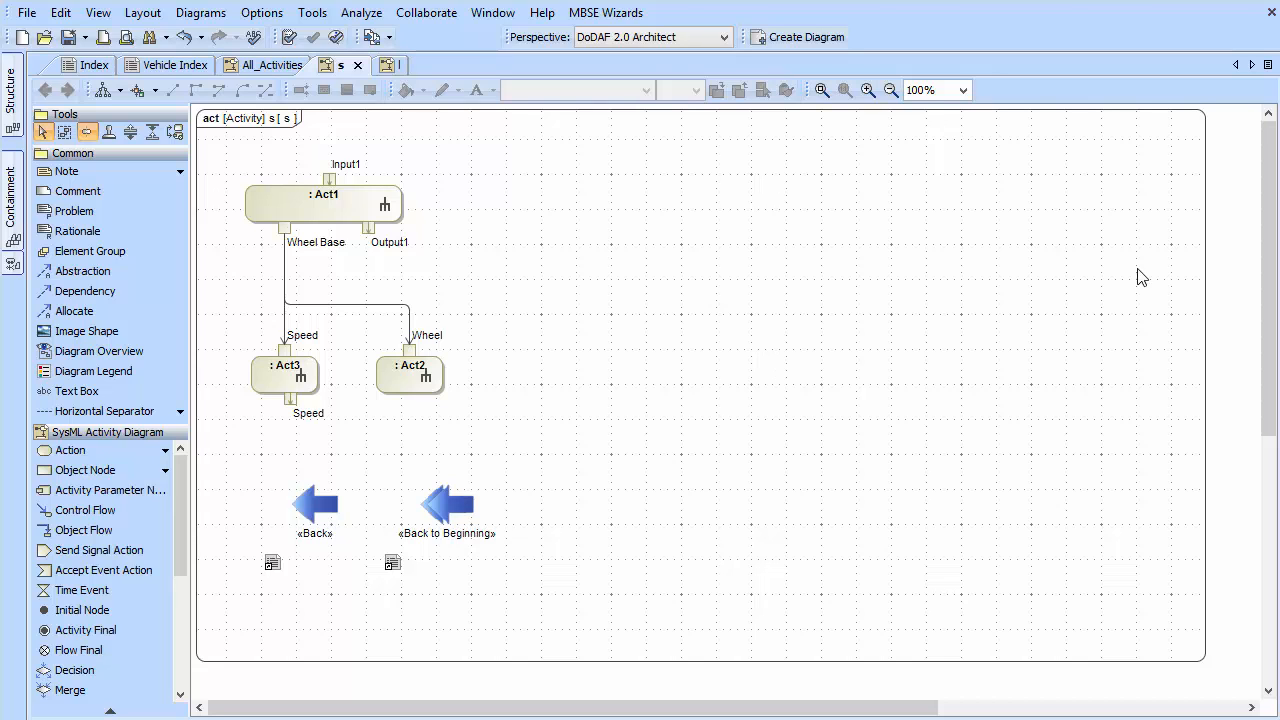
- From the Vehicle index, review the requirements table, the Demo use case diagram and the second diagram under Activities
click(165, 68)
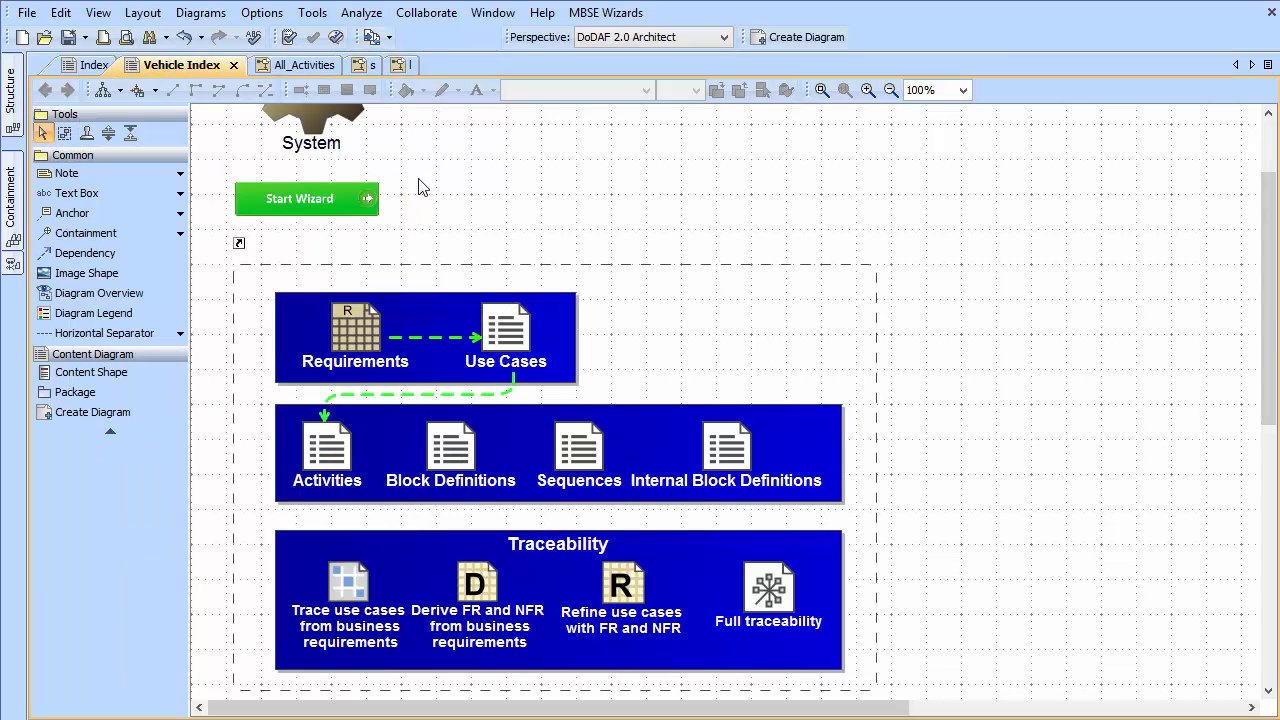
double_click(352, 334)
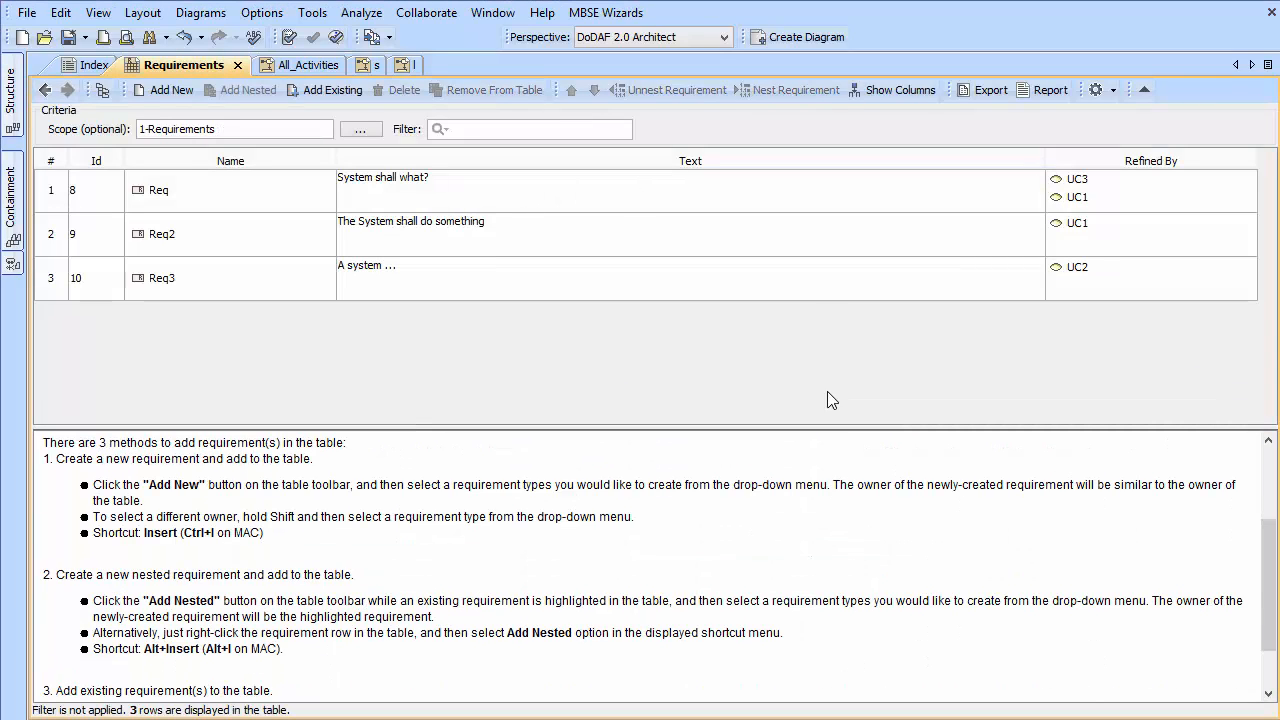
click(45, 89)
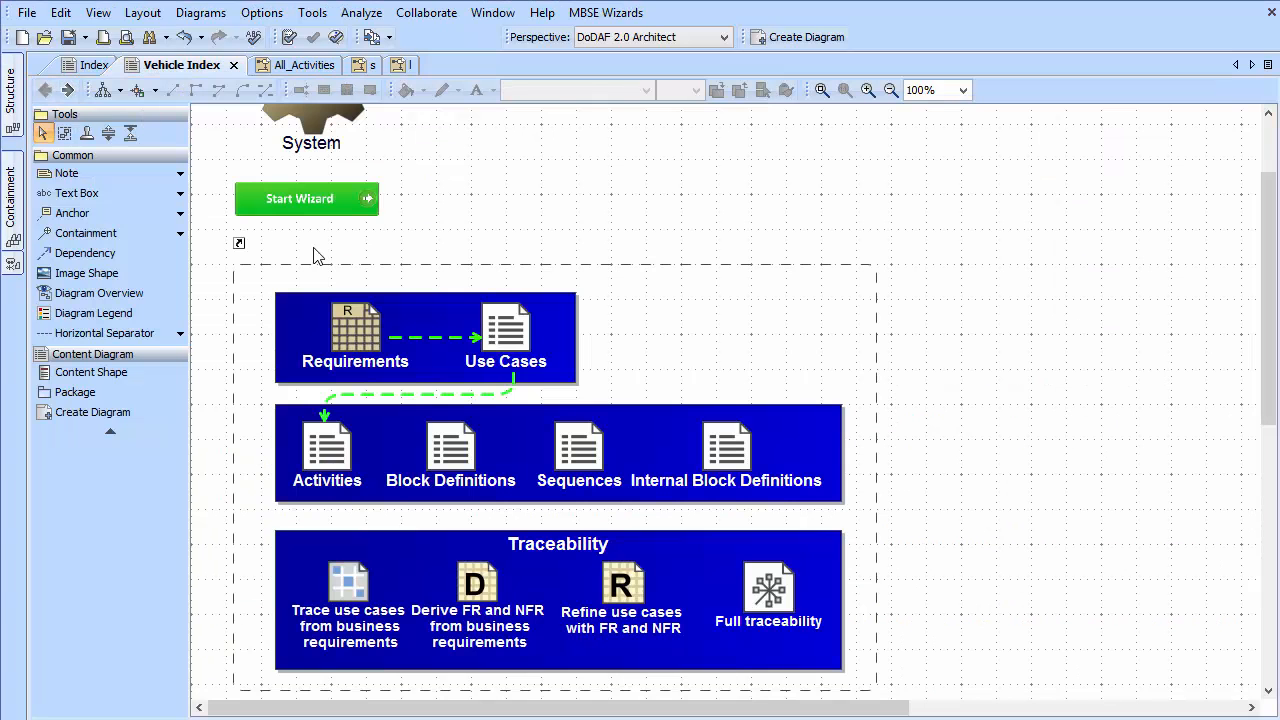
double_click(516, 330)
double_click(292, 345)
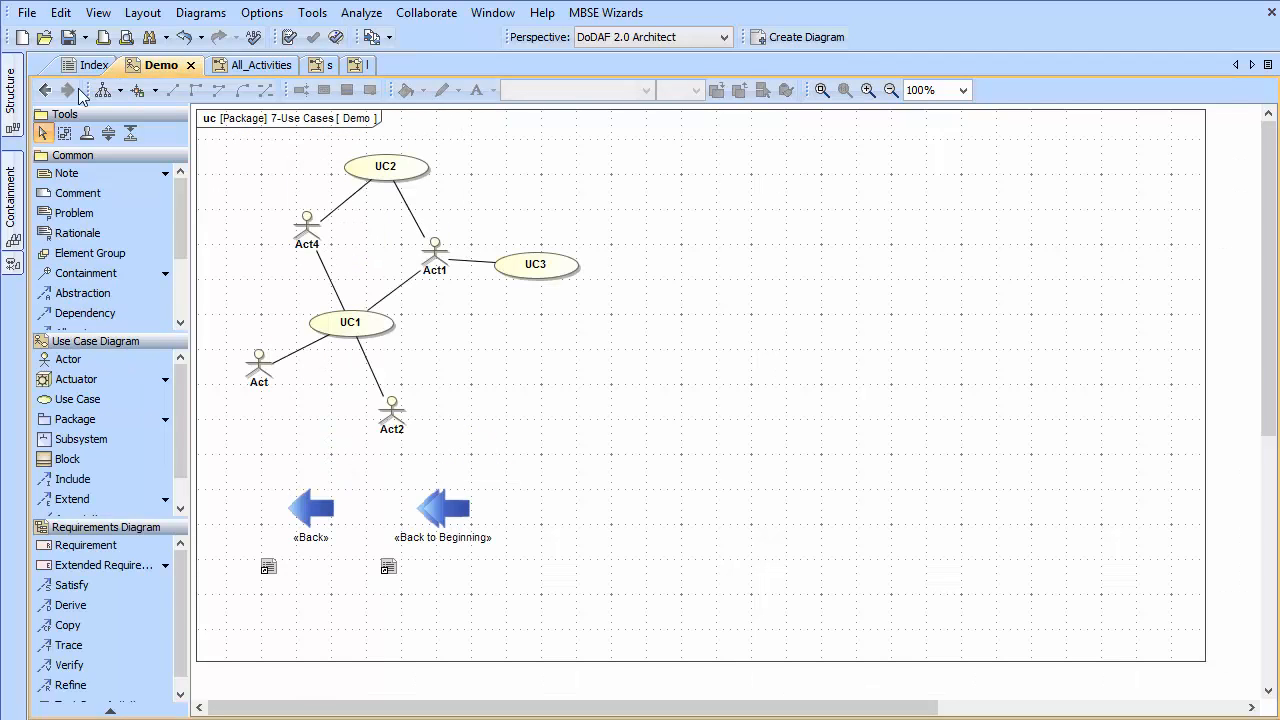
click(45, 89)
click(45, 89)
double_click(327, 450)
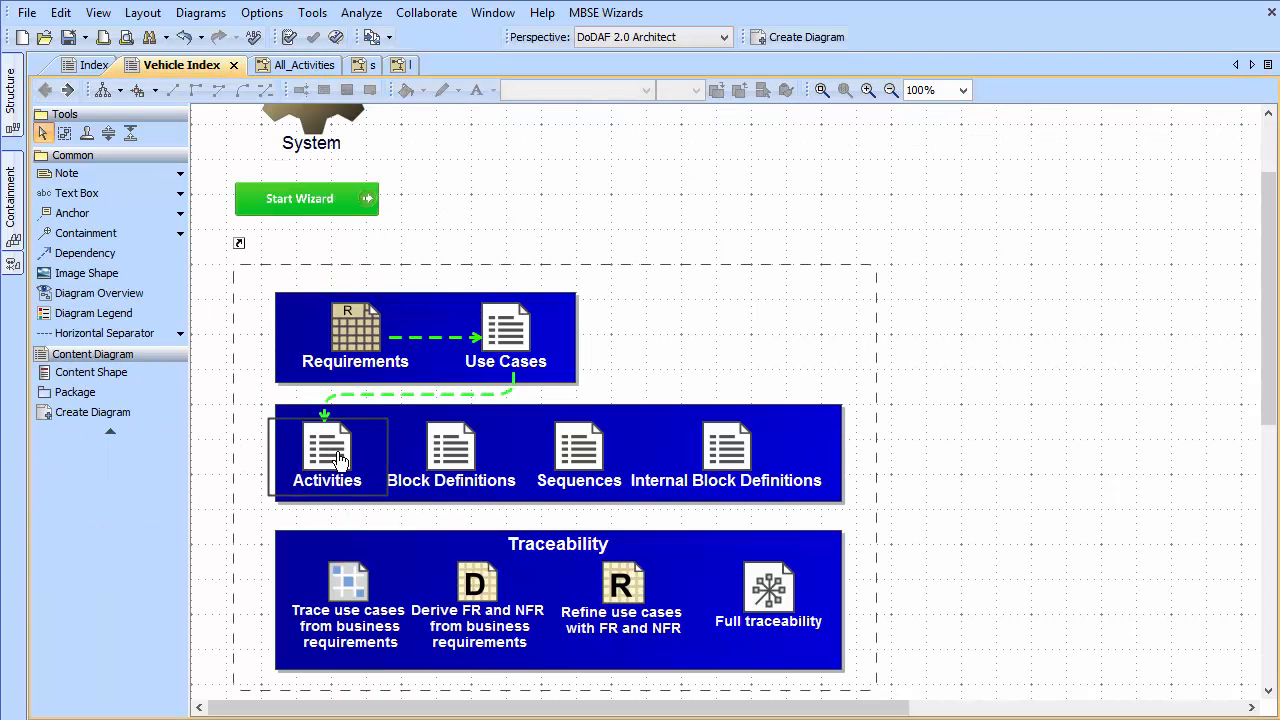
double_click(405, 186)
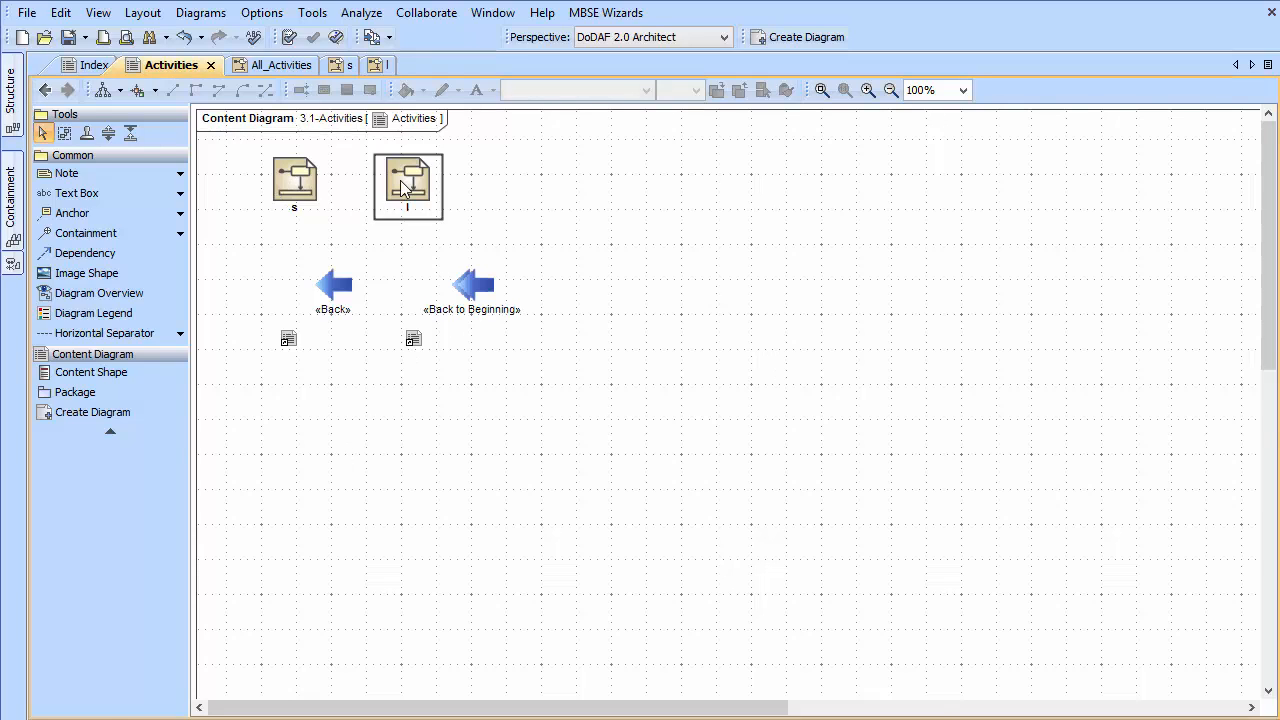